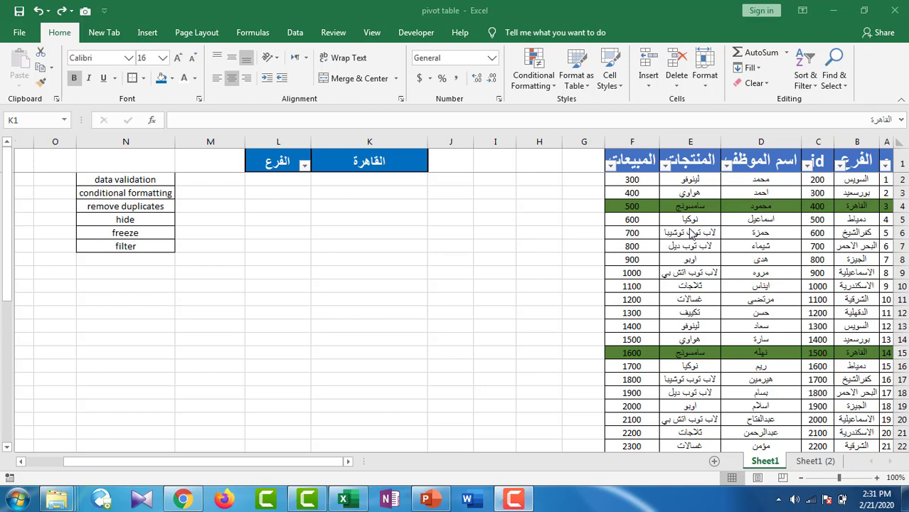
Step: Choose كفرالشيخ from K1's branch dropdown and review the green-highlighted rows
{"action": "left_click", "coordinate": [340, 169]}
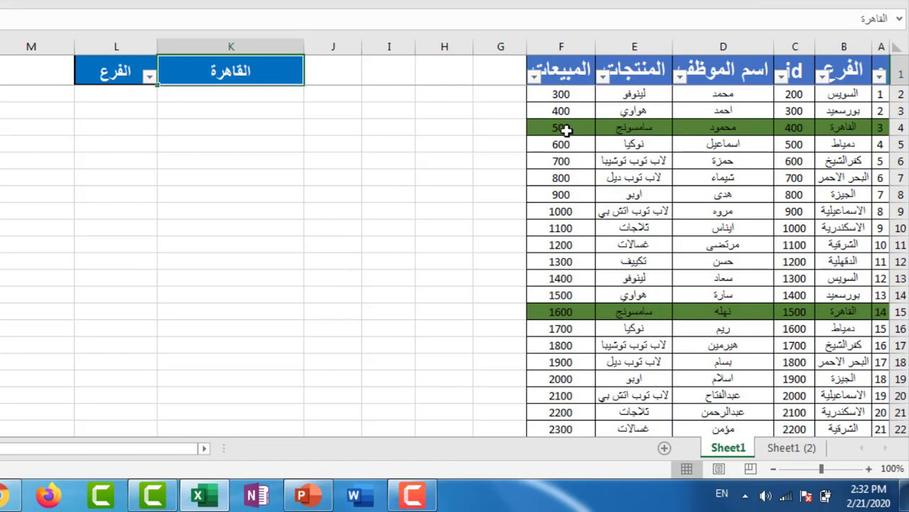
{"action": "left_click", "coordinate": [151, 79]}
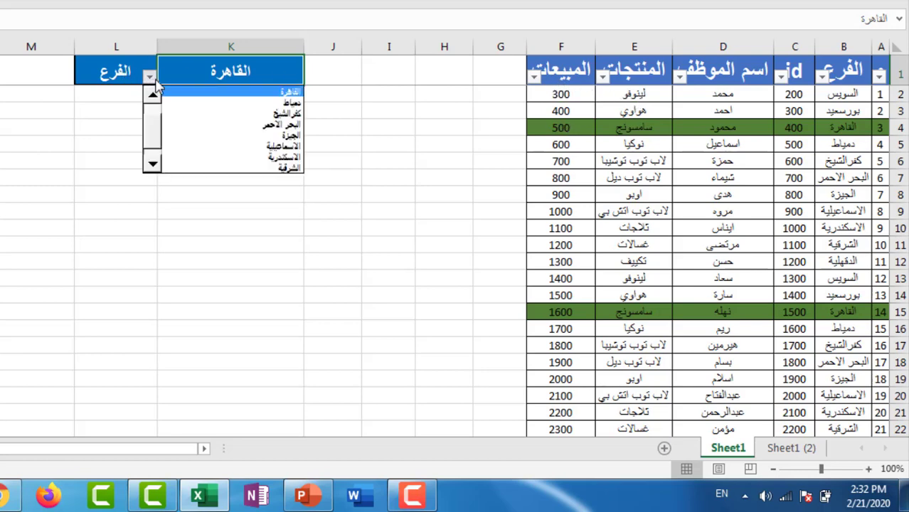
{"action": "left_click", "coordinate": [203, 116]}
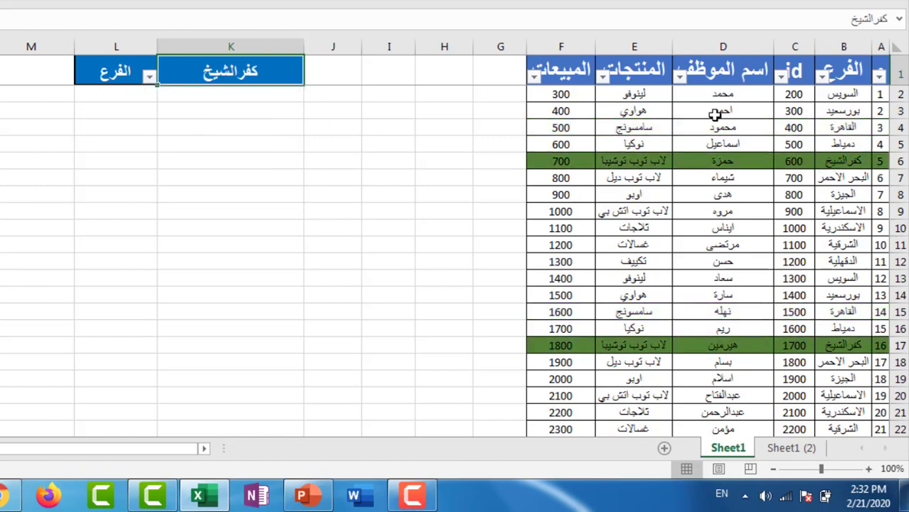
{"action": "scroll", "coordinate": [795, 220], "scroll_direction": "down", "scroll_amount": 5}
{"action": "scroll", "coordinate": [795, 220], "scroll_direction": "down", "scroll_amount": 6}
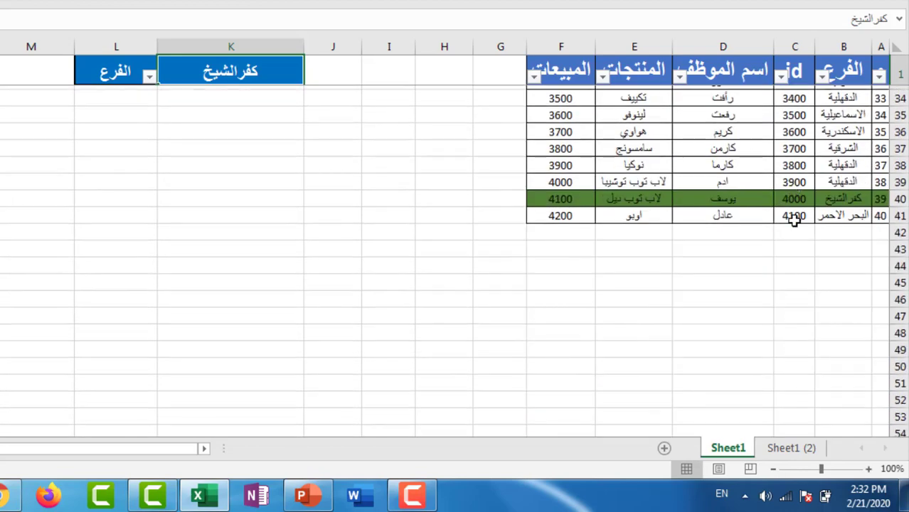
{"action": "scroll", "coordinate": [795, 220], "scroll_direction": "up", "scroll_amount": 3}
{"action": "scroll", "coordinate": [794, 221], "scroll_direction": "up", "scroll_amount": 8}
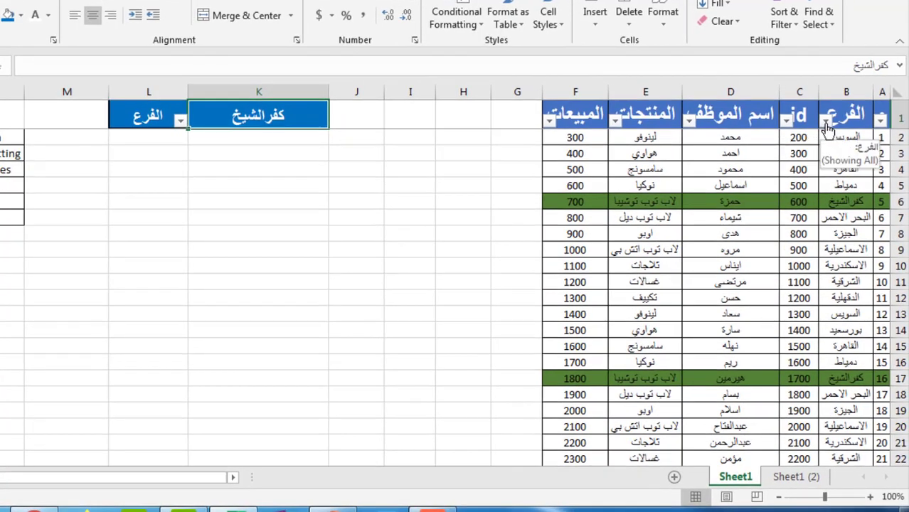
Step: Filter the الفرع column by green fill colour, then clear that filter
{"action": "left_click", "coordinate": [826, 121]}
{"action": "mouse_move", "coordinate": [748, 217]}
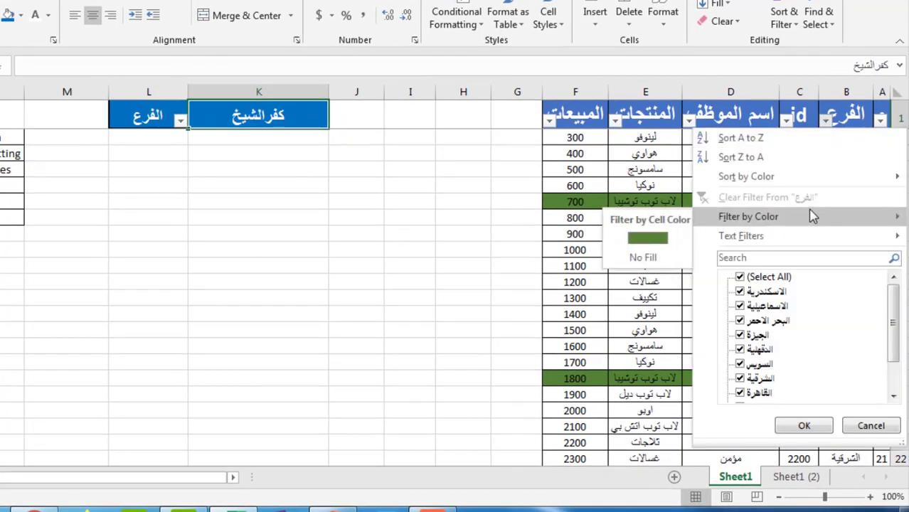
{"action": "left_click", "coordinate": [659, 240]}
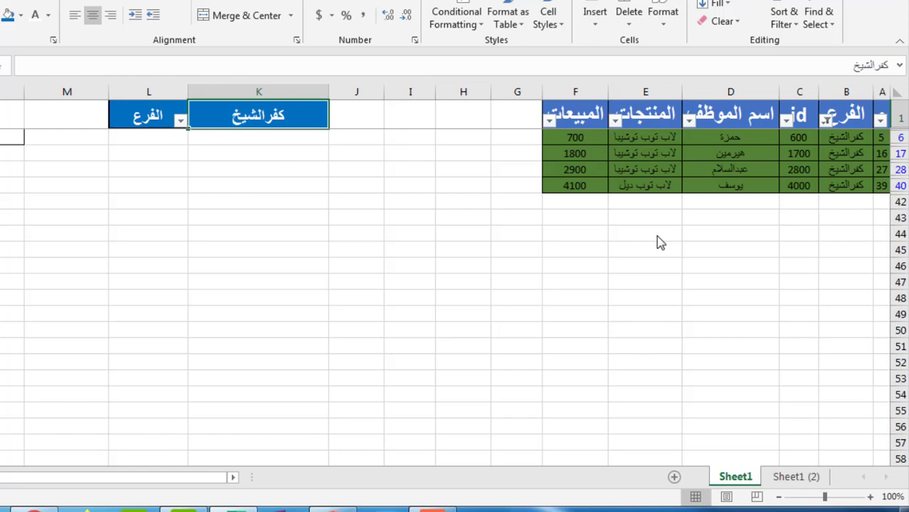
{"action": "left_click", "coordinate": [827, 121]}
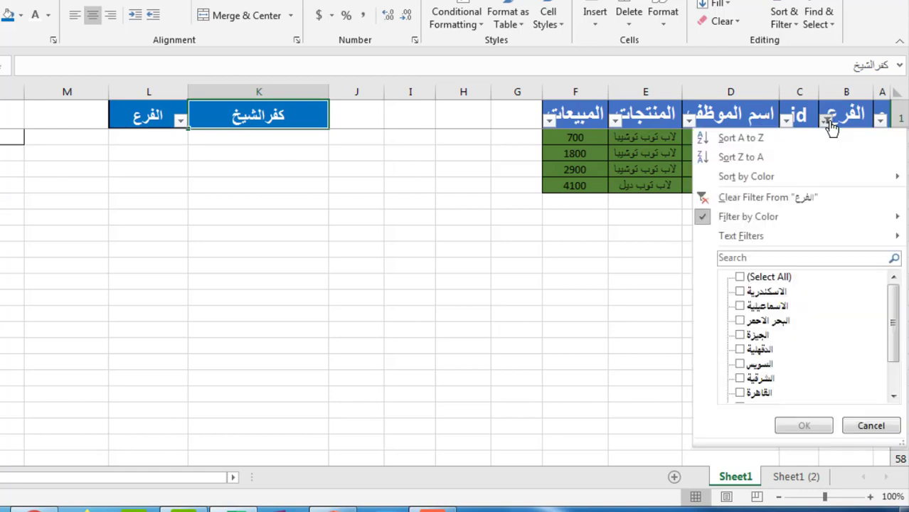
{"action": "left_click", "coordinate": [772, 199]}
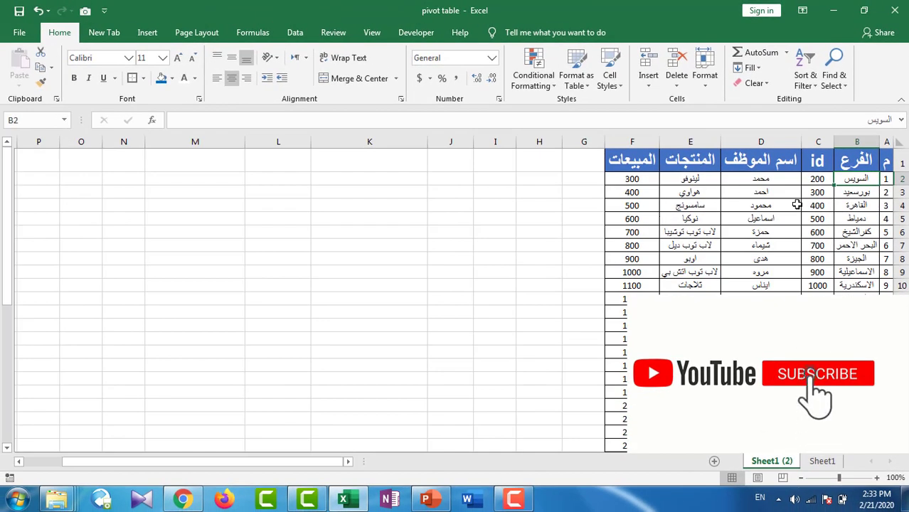
Step: Copy the branch names in B2:B41
{"action": "left_click_drag", "start_coordinate": [875, 180], "coordinate": [857, 326]}
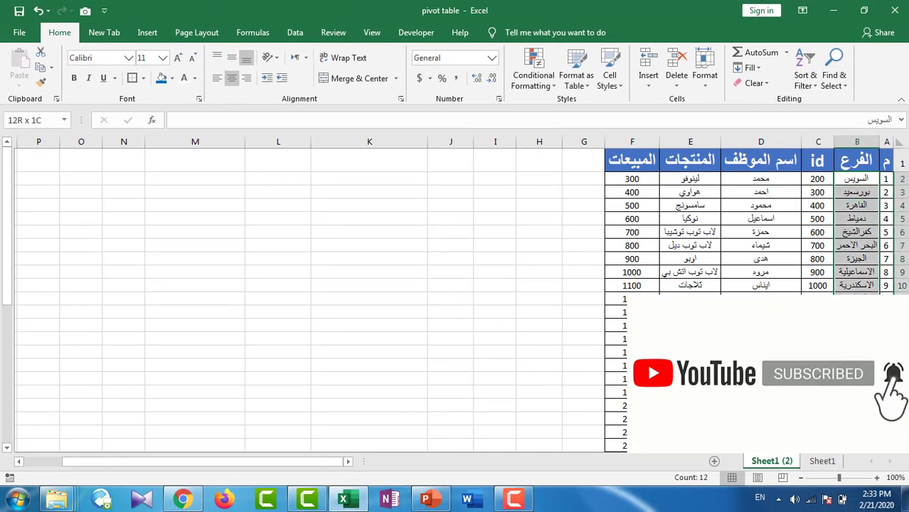
{"action": "left_click", "coordinate": [856, 180]}
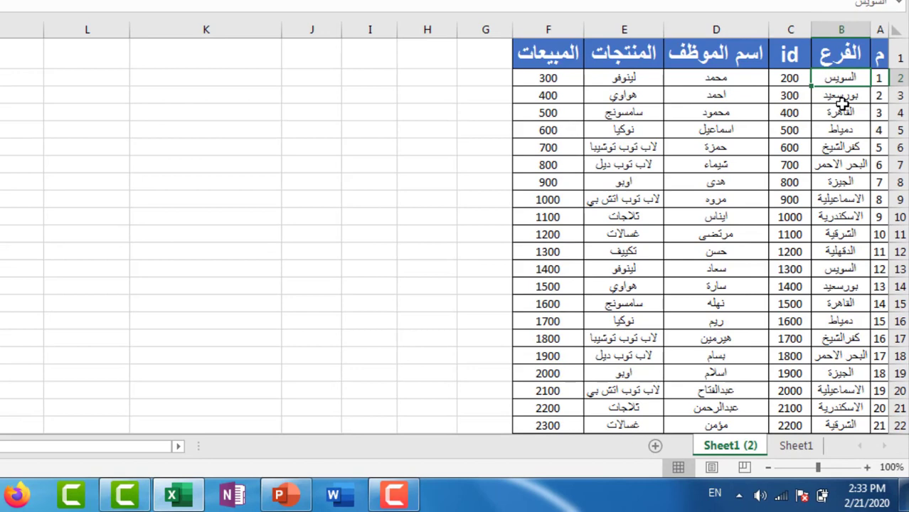
{"action": "key", "text": "ctrl+shift+Down"}
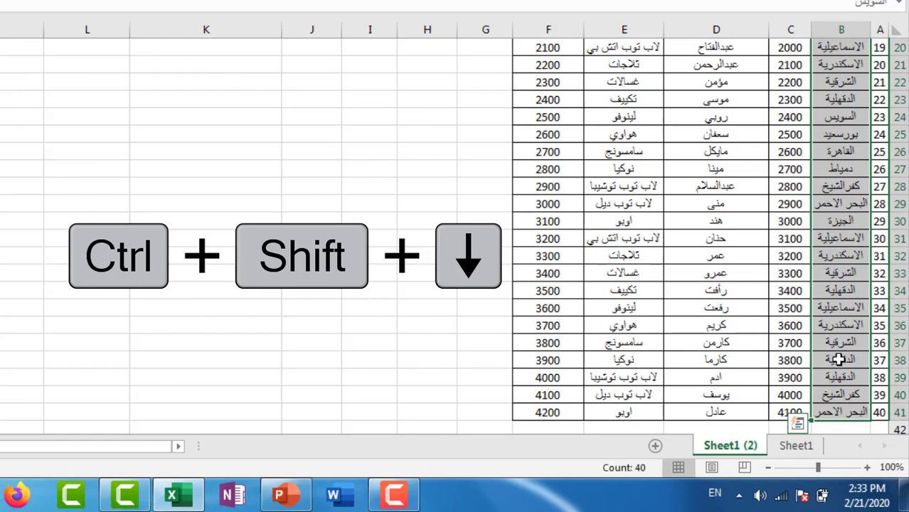
{"action": "key", "text": "ctrl+c"}
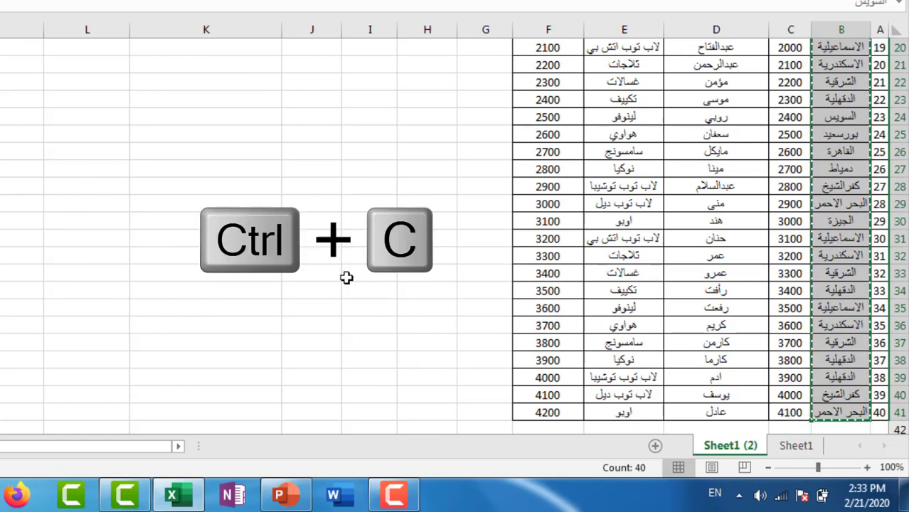
Step: Paste the copied branch names as values into column O starting at O2
{"action": "scroll", "coordinate": [347, 278], "scroll_direction": "up", "scroll_amount": 6}
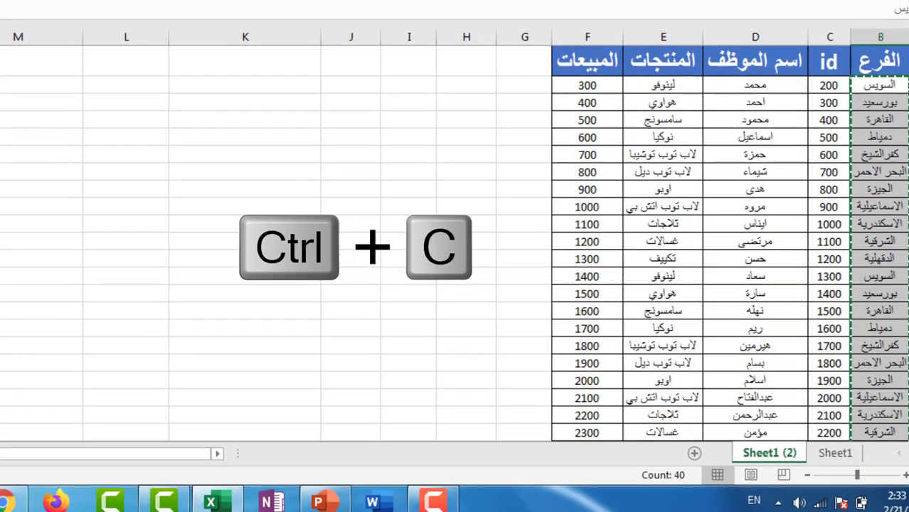
{"action": "scroll", "coordinate": [455, 285], "scroll_direction": "left", "scroll_amount": 5}
{"action": "left_click", "coordinate": [107, 129]}
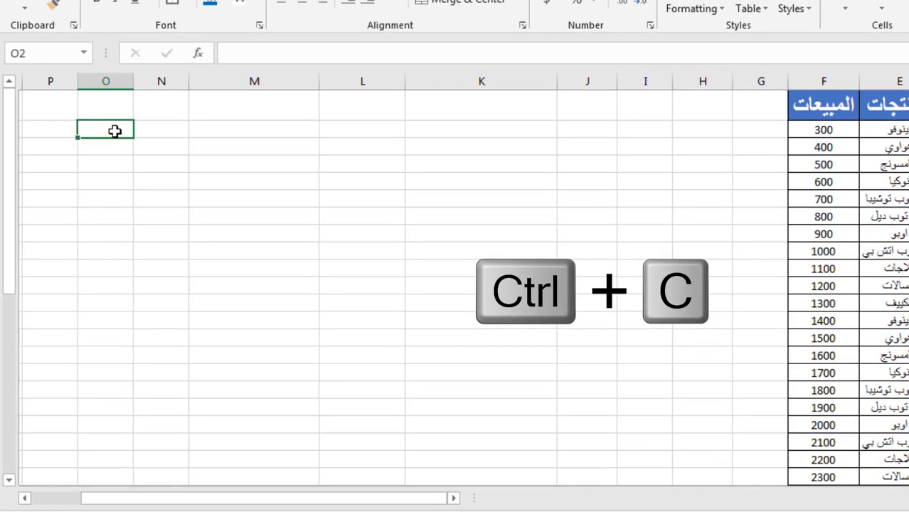
{"action": "right_click", "coordinate": [116, 133]}
{"action": "left_click", "coordinate": [116, 130]}
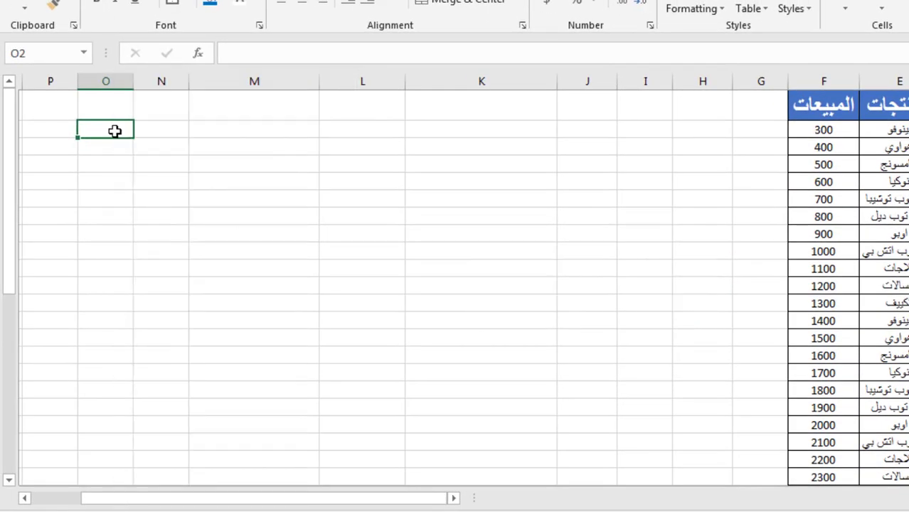
{"action": "right_click", "coordinate": [116, 132]}
{"action": "left_click", "coordinate": [179, 214]}
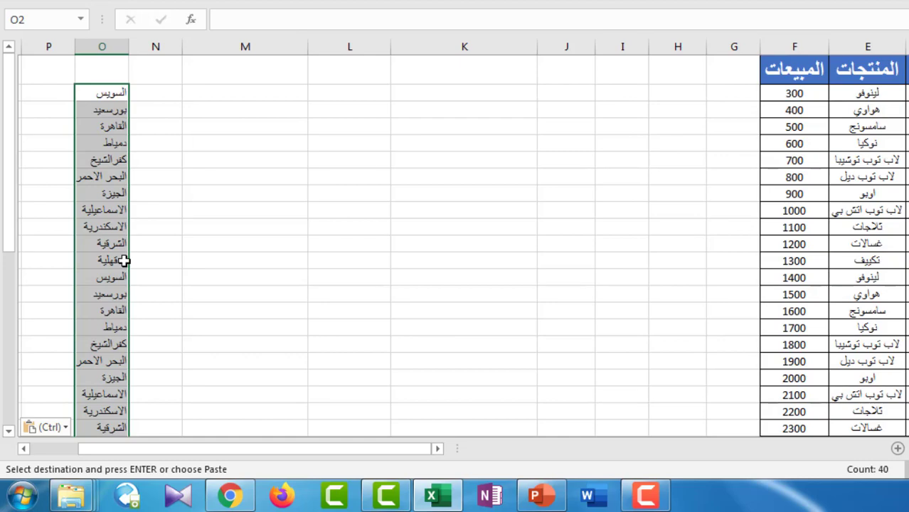
{"action": "scroll", "coordinate": [124, 261], "scroll_direction": "down", "scroll_amount": 1}
{"action": "scroll", "coordinate": [124, 261], "scroll_direction": "down", "scroll_amount": 8}
{"action": "scroll", "coordinate": [123, 261], "scroll_direction": "down", "scroll_amount": 2}
{"action": "scroll", "coordinate": [124, 261], "scroll_direction": "up", "scroll_amount": 11}
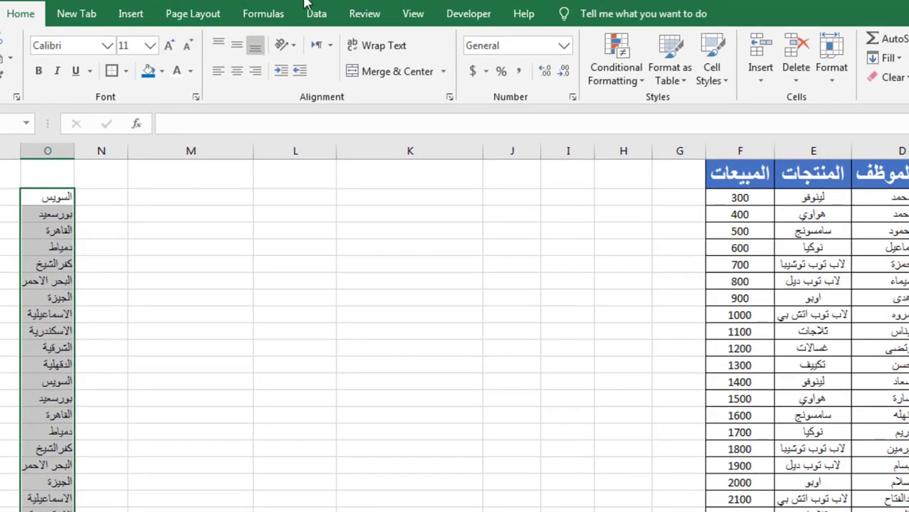
Step: Run Data > Remove Duplicates on column O, leaving 11 unique branch names
{"action": "left_click", "coordinate": [316, 14]}
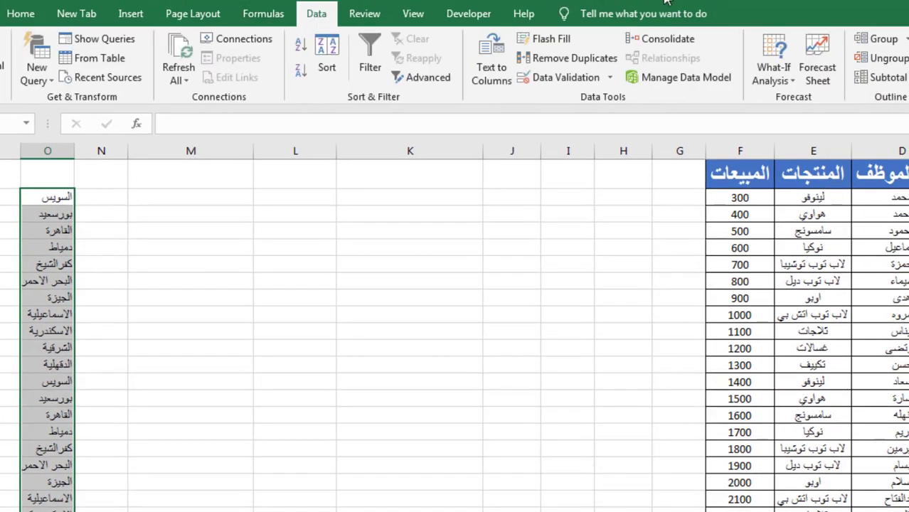
{"action": "left_click", "coordinate": [559, 65]}
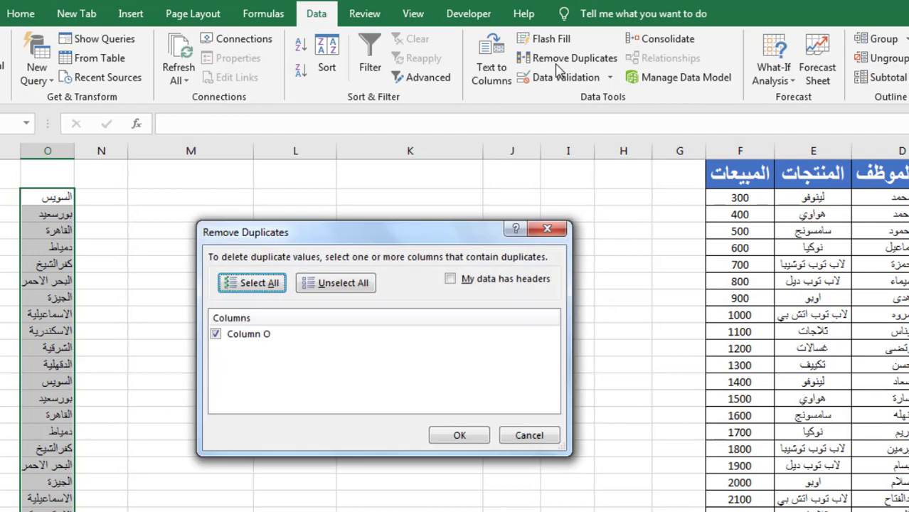
{"action": "left_click", "coordinate": [470, 437]}
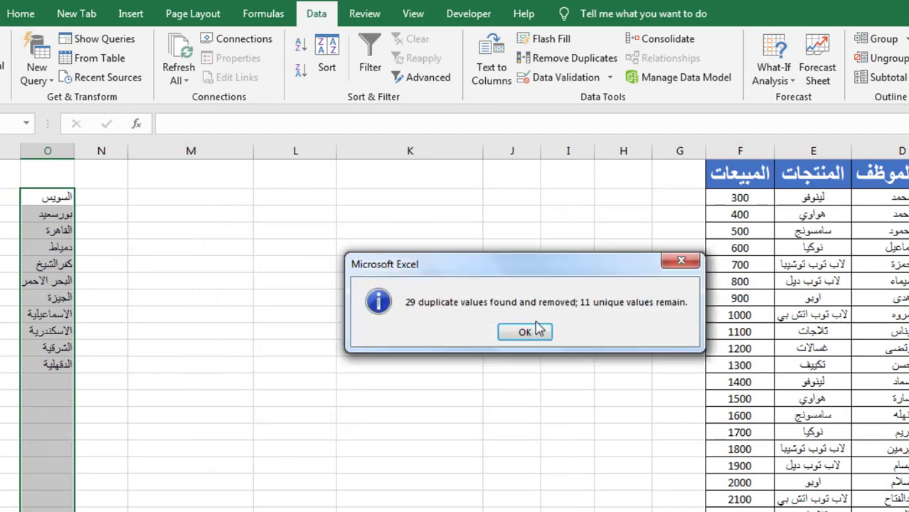
{"action": "left_click", "coordinate": [525, 331]}
{"action": "left_click_drag", "start_coordinate": [60, 231], "coordinate": [57, 347]}
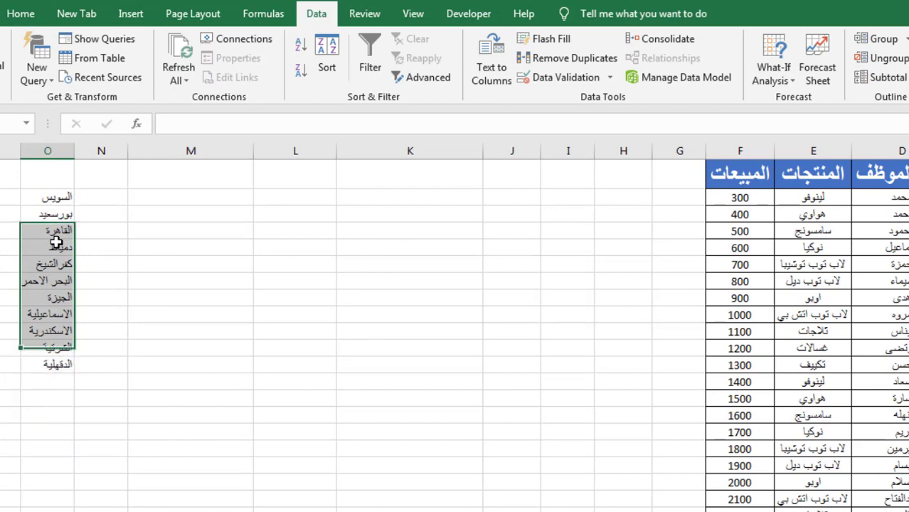
{"action": "left_click", "coordinate": [56, 243]}
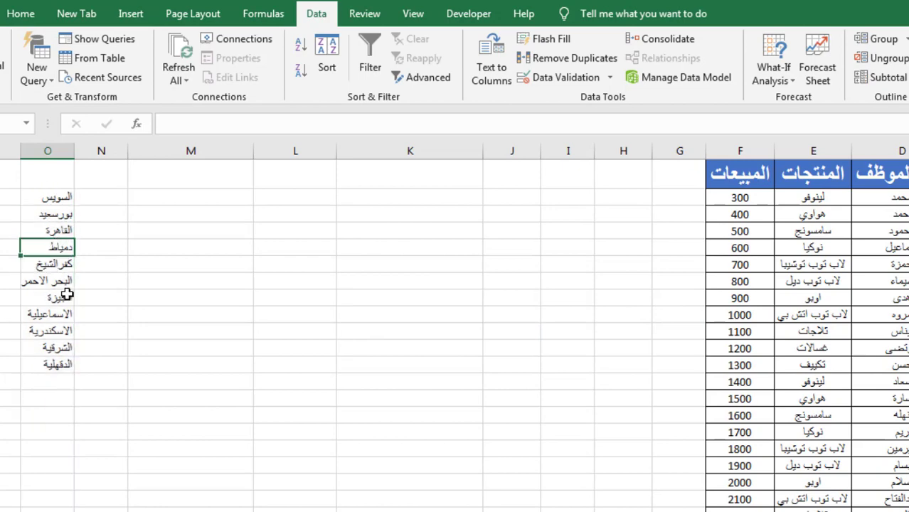
Step: Enter the heading اسم الفرع in cell L1
{"action": "left_click", "coordinate": [289, 168]}
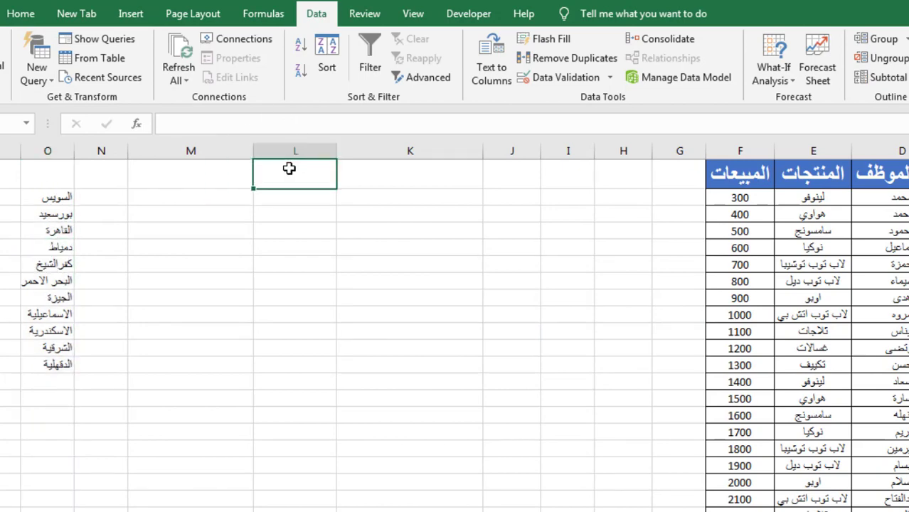
{"action": "type", "text": "ا"}
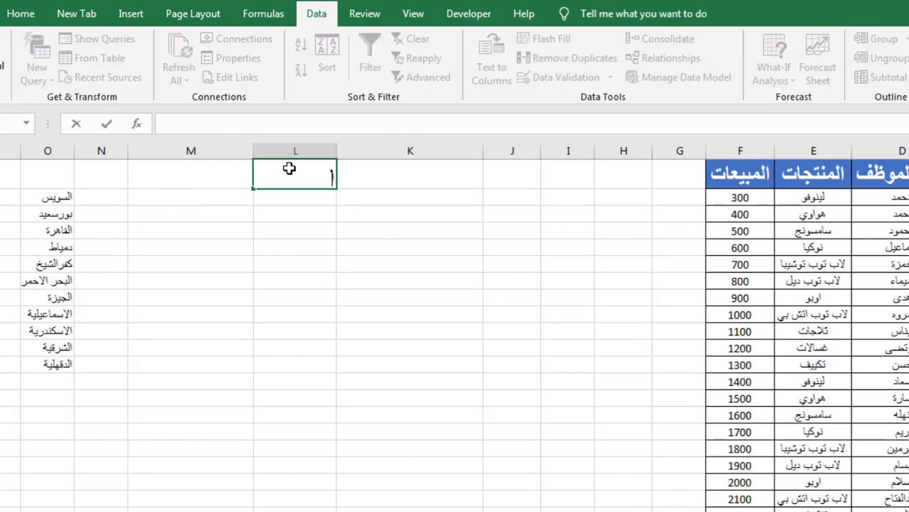
{"action": "type", "text": "سم الفر"}
{"action": "type", "text": "ع"}
{"action": "key", "text": "Right"}
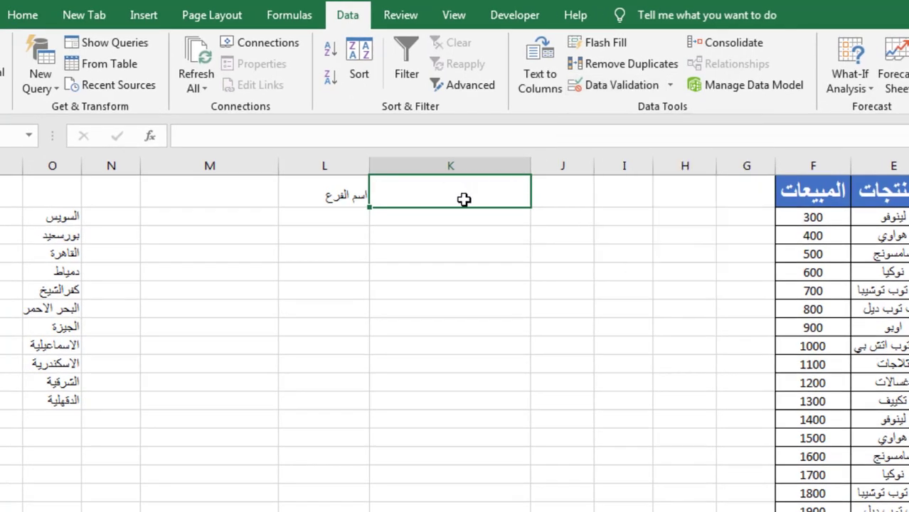
Step: Give K1 a List validation sourced from $O$2:$O$12, then pick دمياط from it
{"action": "left_click", "coordinate": [613, 89]}
{"action": "left_click", "coordinate": [325, 318]}
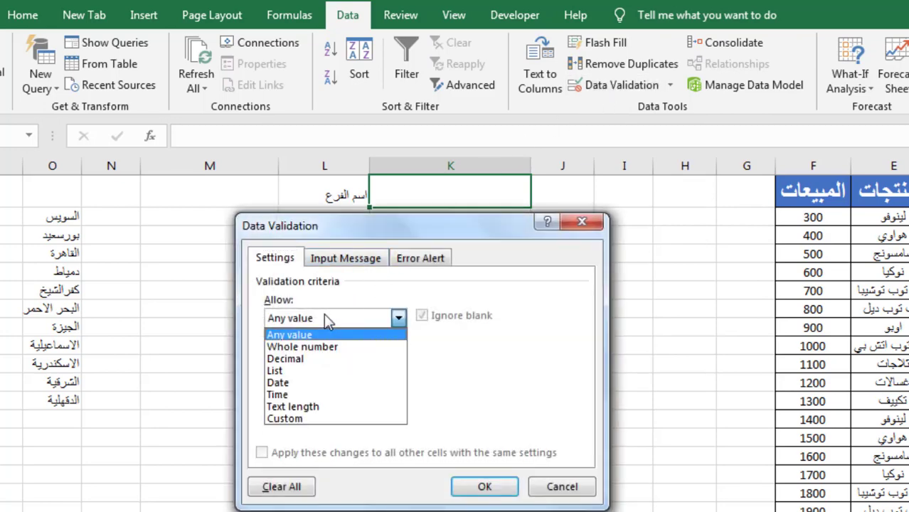
{"action": "left_click", "coordinate": [315, 373]}
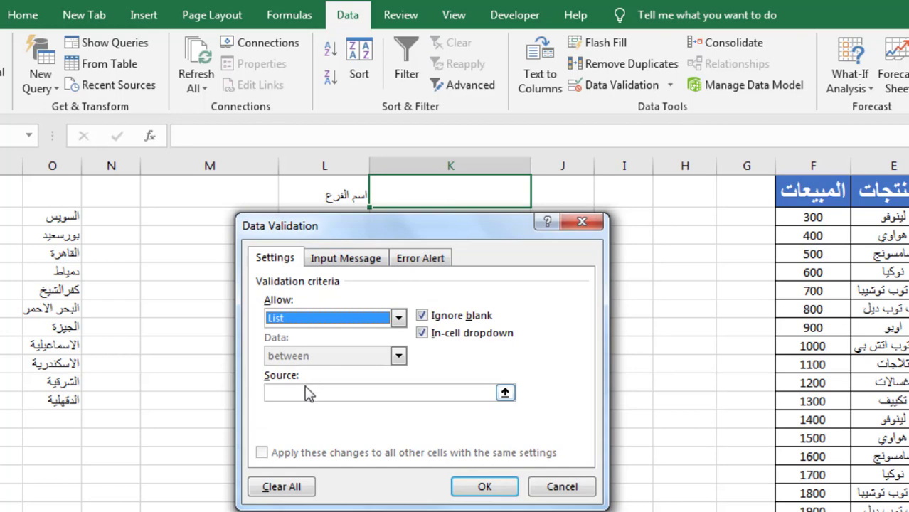
{"action": "left_click", "coordinate": [306, 393]}
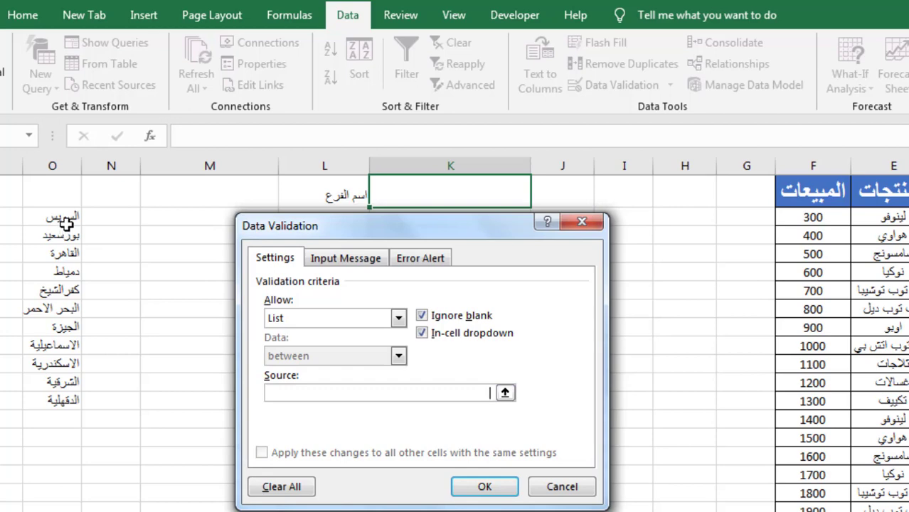
{"action": "left_click_drag", "start_coordinate": [63, 219], "coordinate": [65, 391]}
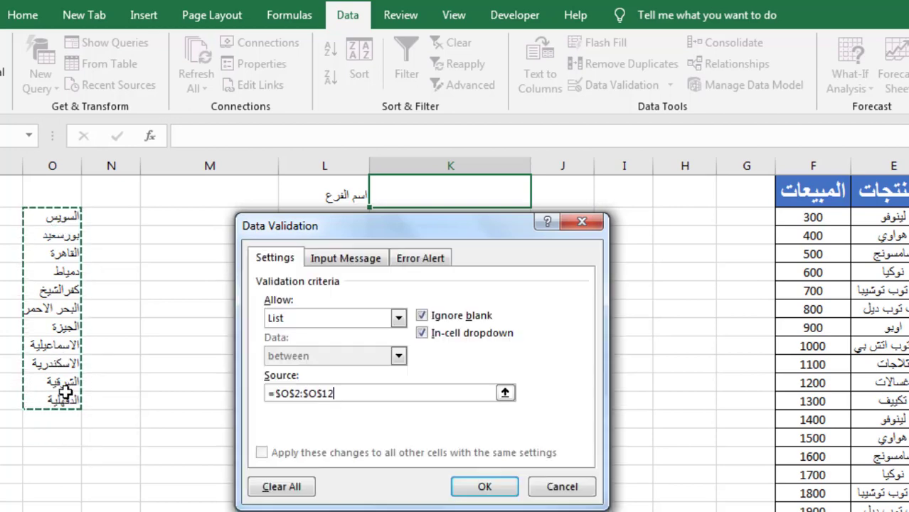
{"action": "left_click", "coordinate": [485, 487]}
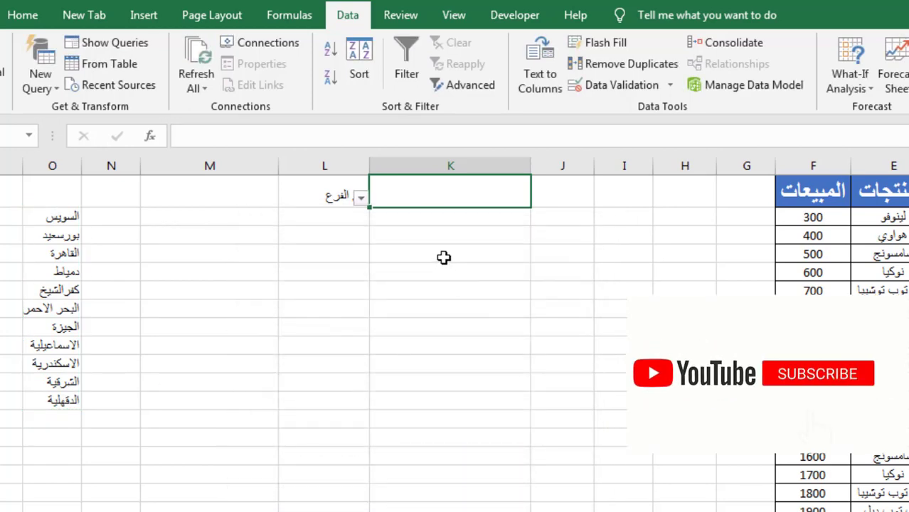
{"action": "left_click", "coordinate": [361, 197]}
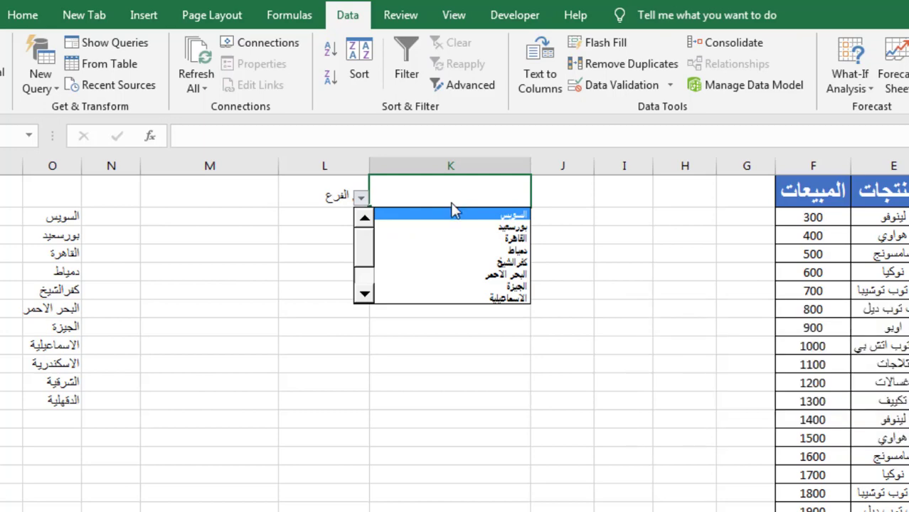
{"action": "left_click", "coordinate": [452, 256]}
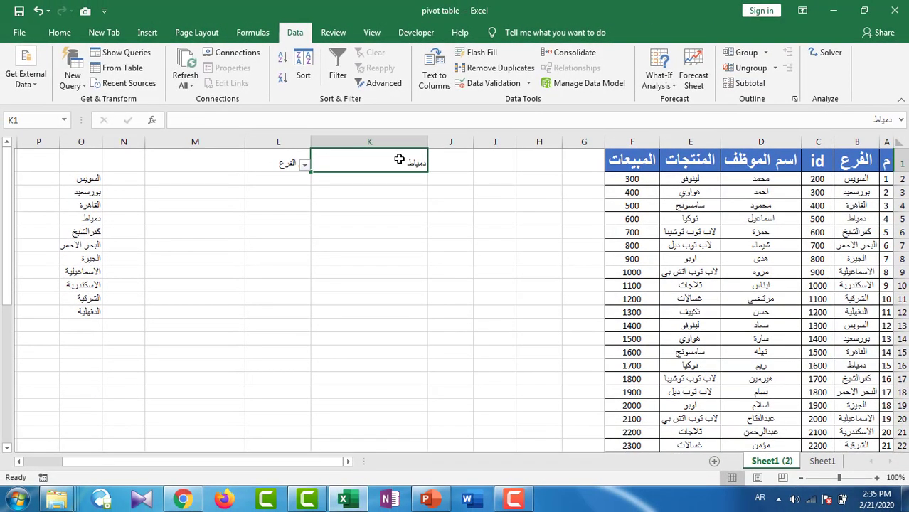
Step: Delete the test value دمياط from K1, leaving the dropdown empty
{"action": "key", "text": "Delete"}
{"action": "left_click", "coordinate": [59, 33]}
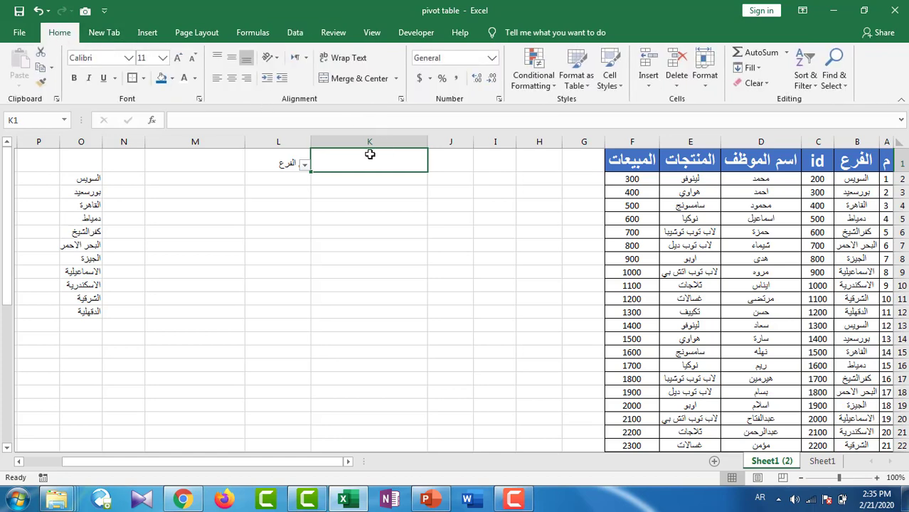
Step: Format K1:L1 with a blue fill and white, bold, centred 18-point text
{"action": "left_click_drag", "start_coordinate": [370, 163], "coordinate": [291, 163]}
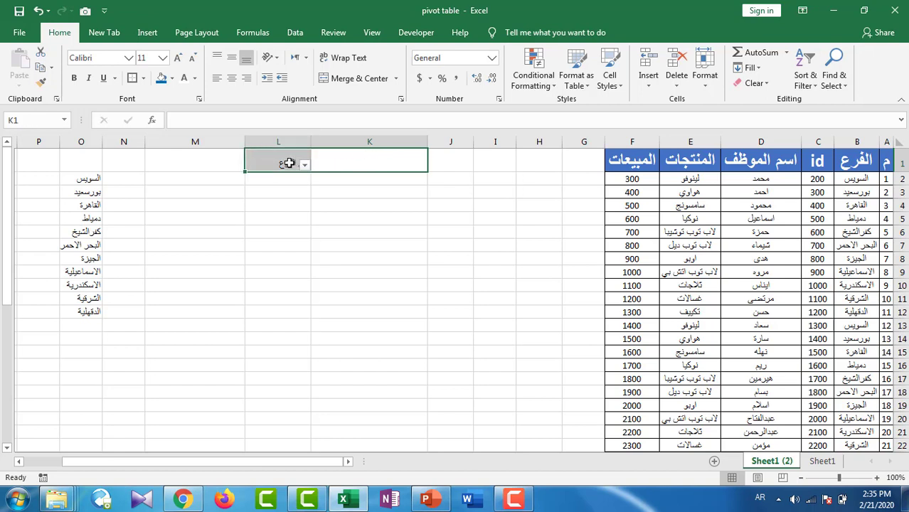
{"action": "left_click", "coordinate": [162, 81]}
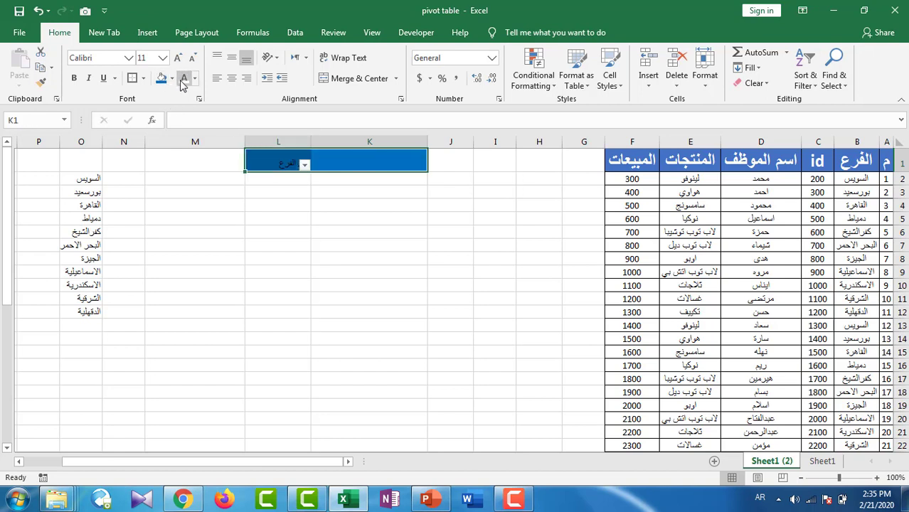
{"action": "left_click", "coordinate": [183, 78]}
{"action": "left_click", "coordinate": [178, 57]}
{"action": "left_click", "coordinate": [177, 57]}
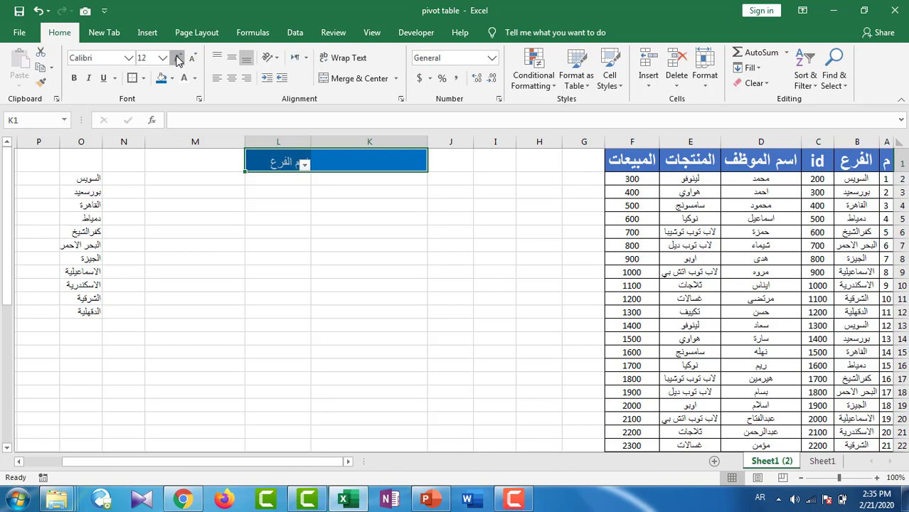
{"action": "left_click", "coordinate": [178, 57]}
{"action": "left_click", "coordinate": [178, 58]}
{"action": "left_click", "coordinate": [232, 78]}
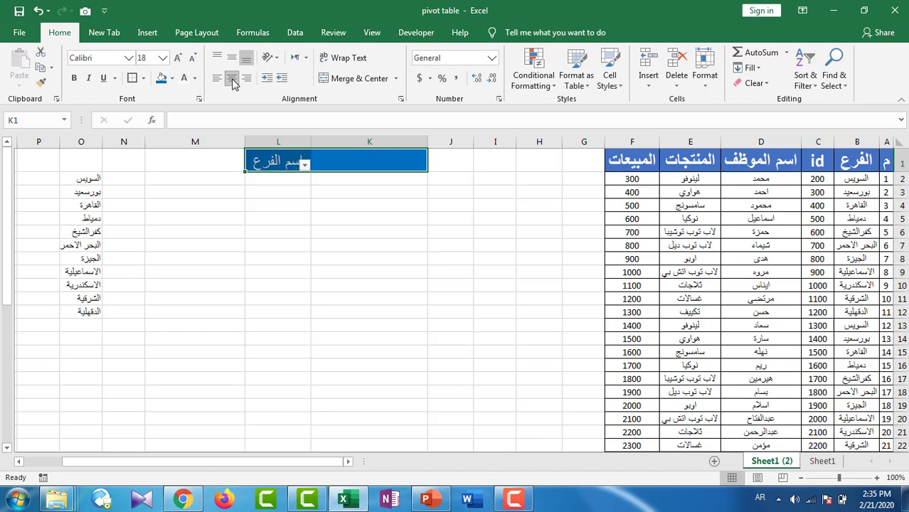
{"action": "left_click", "coordinate": [74, 78]}
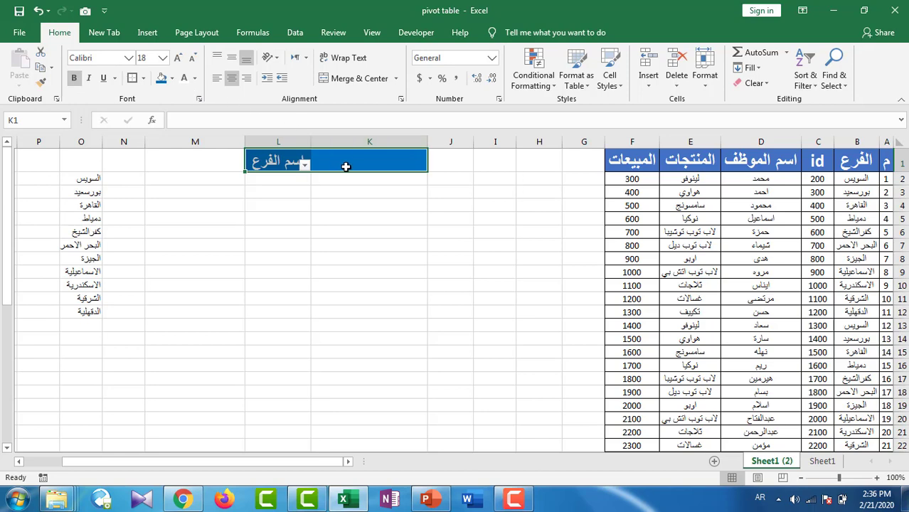
{"action": "left_click", "coordinate": [346, 168]}
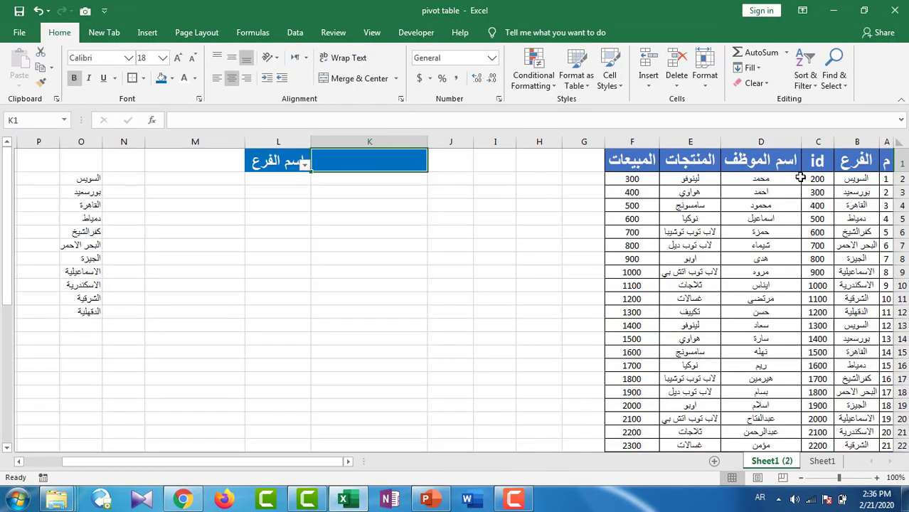
Step: Select the sales data block A2:F41 and scroll back to the top
{"action": "left_click", "coordinate": [876, 180]}
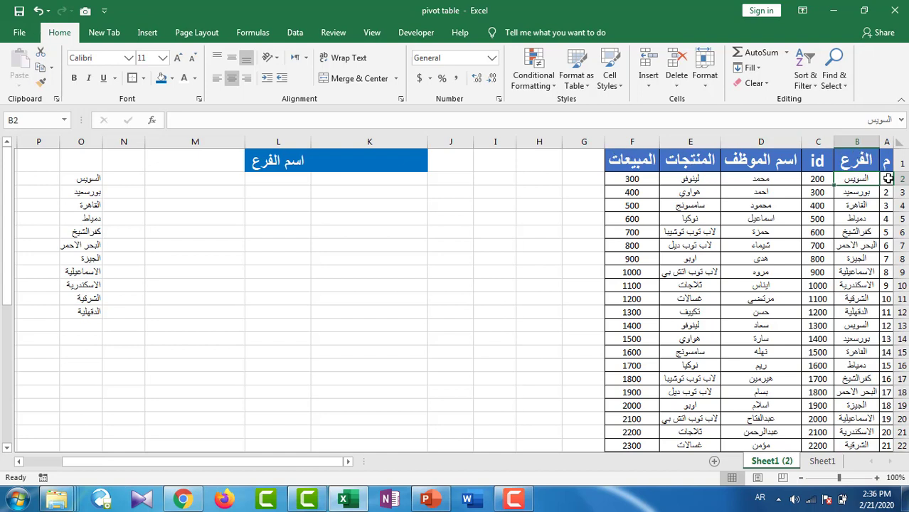
{"action": "left_click", "coordinate": [888, 179]}
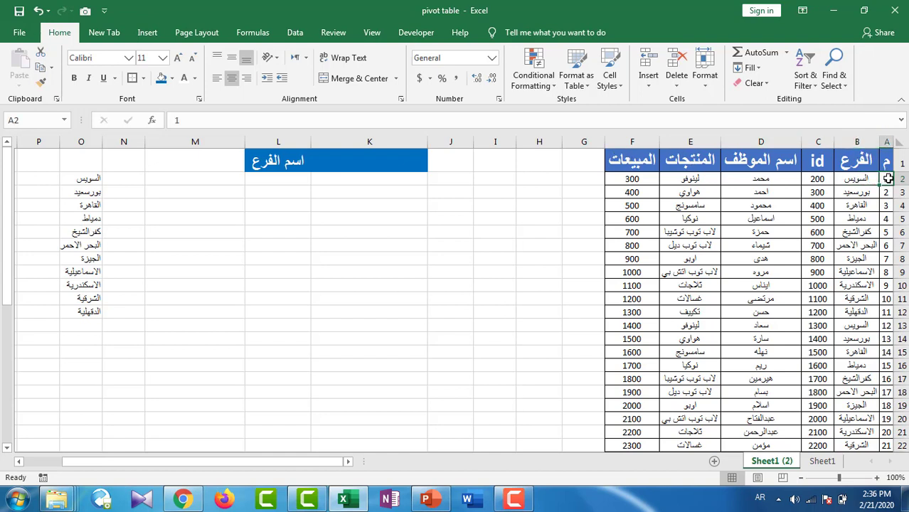
{"action": "key", "text": "ctrl+shift+Down"}
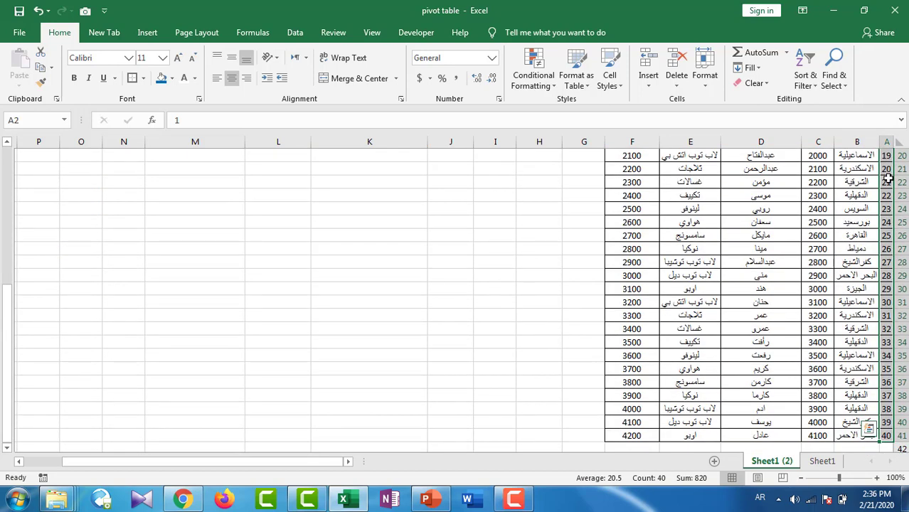
{"action": "key", "text": "ctrl+shift+Left"}
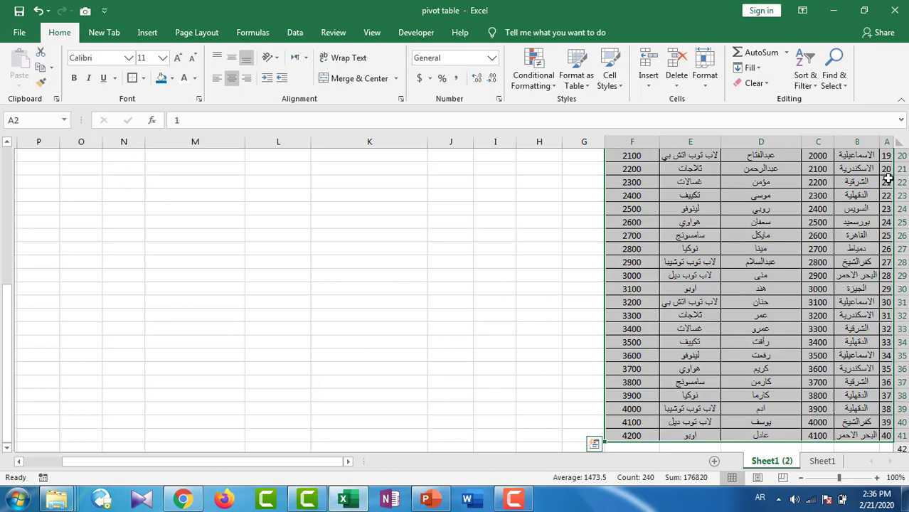
{"action": "scroll", "coordinate": [889, 179], "scroll_direction": "up", "scroll_amount": 3}
{"action": "scroll", "coordinate": [889, 180], "scroll_direction": "up", "scroll_amount": 4}
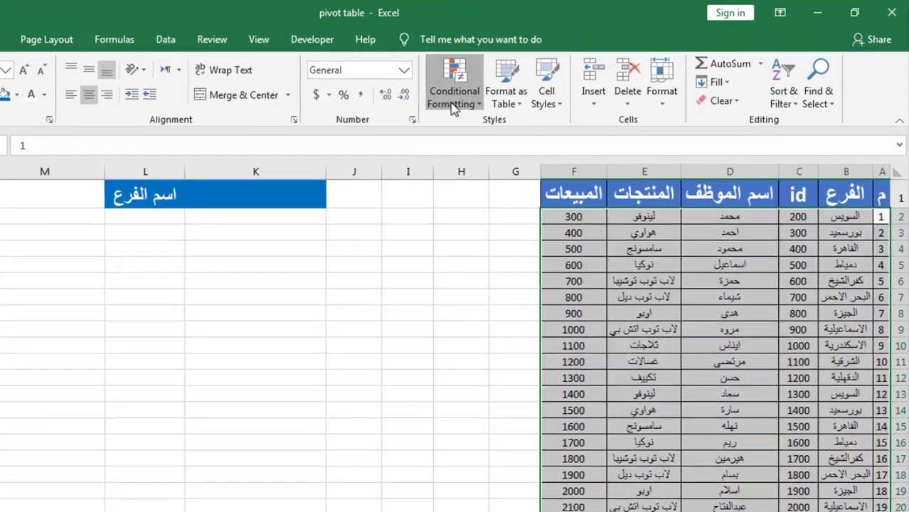
Step: Create a new conditional formatting rule of type 'Use a formula to determine which cells to format'
{"action": "left_click", "coordinate": [532, 86]}
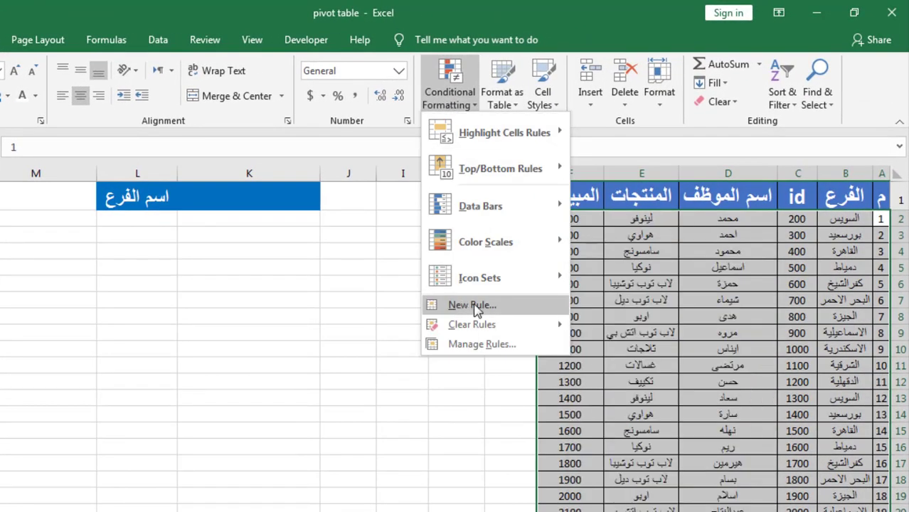
{"action": "left_click", "coordinate": [462, 306]}
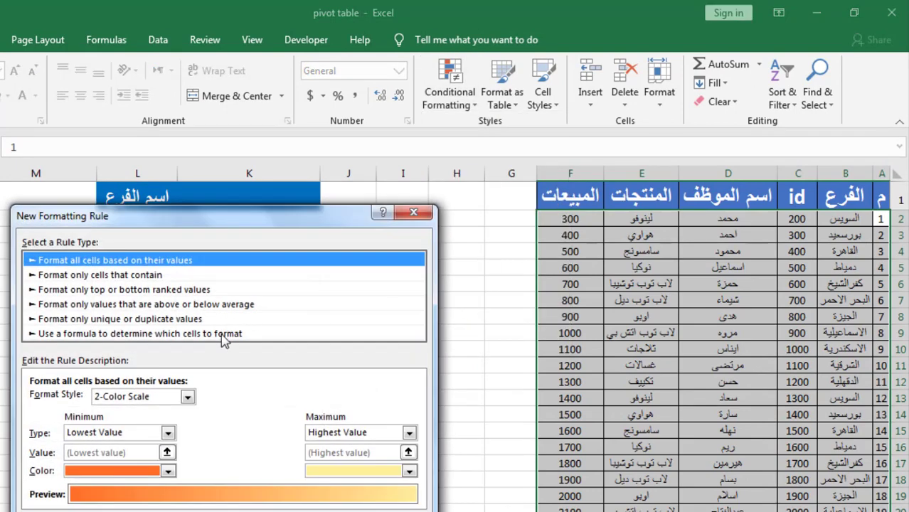
{"action": "left_click", "coordinate": [222, 336]}
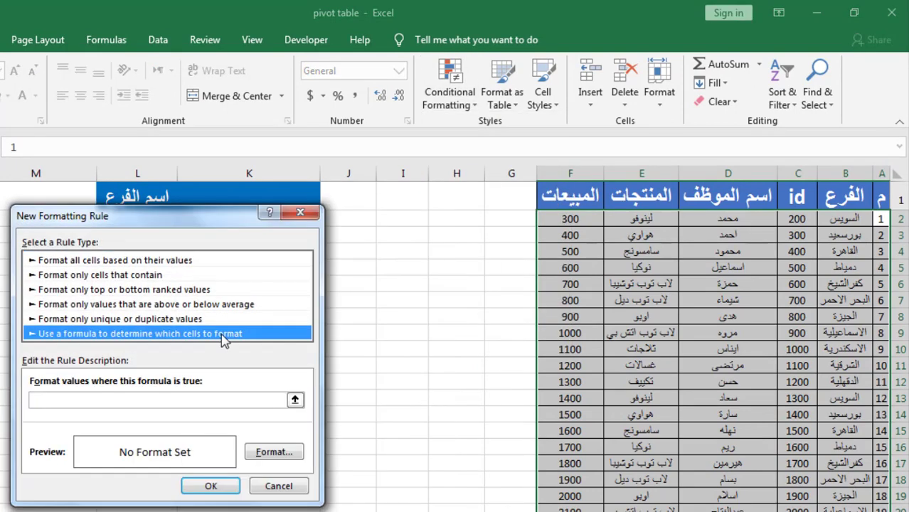
{"action": "left_click", "coordinate": [167, 399]}
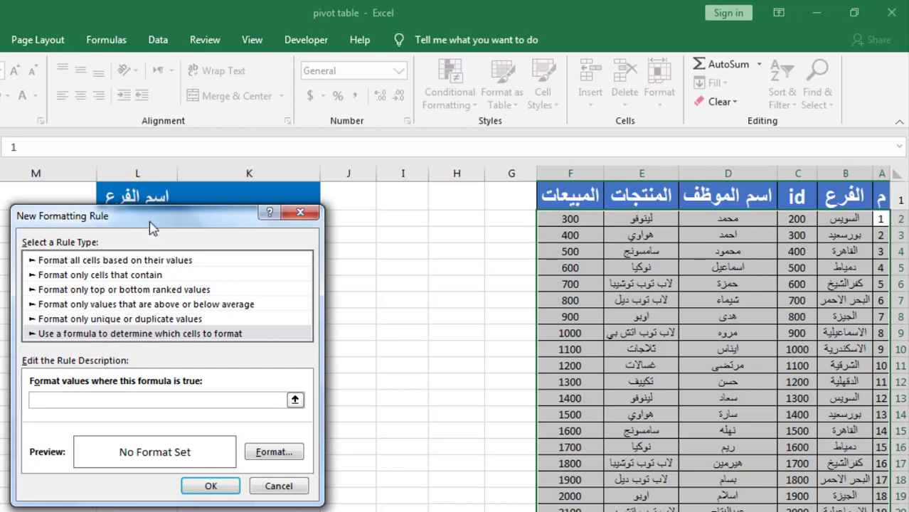
{"action": "left_click_drag", "start_coordinate": [151, 228], "coordinate": [199, 243]}
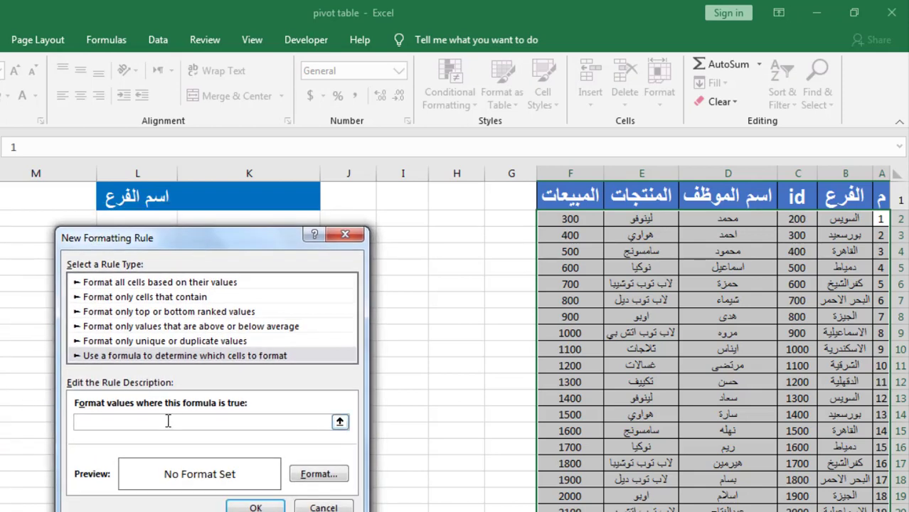
Step: Enter the rule formula =$K$1=$B2, comparing branch cell K1 with each row's B2
{"action": "type", "text": "="}
{"action": "left_click", "coordinate": [231, 202]}
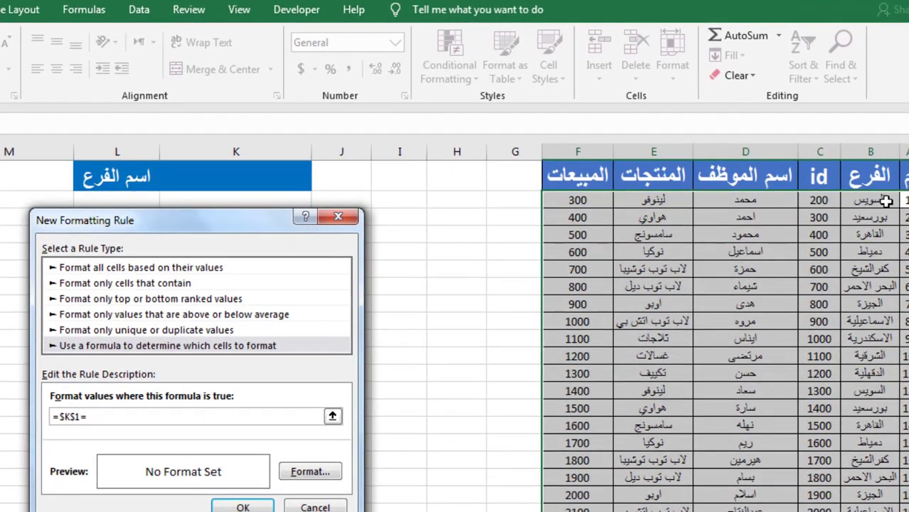
{"action": "left_click", "coordinate": [872, 199]}
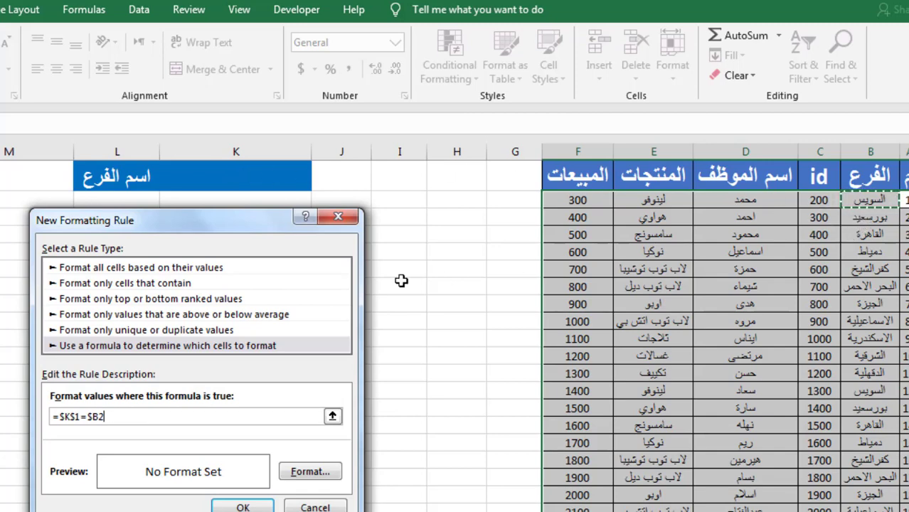
Step: Give the =$K$1=$B2 rule a light orange fill and apply the new rule
{"action": "left_click", "coordinate": [310, 471]}
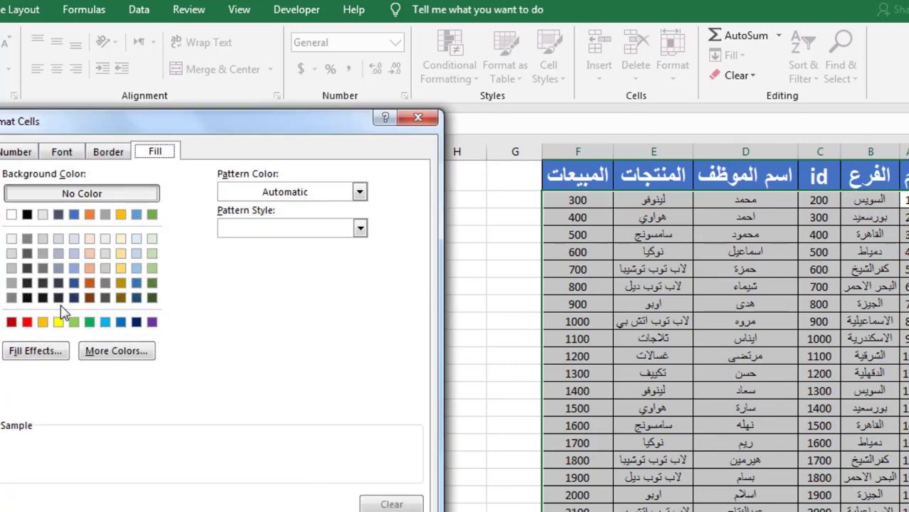
{"action": "left_click", "coordinate": [90, 270]}
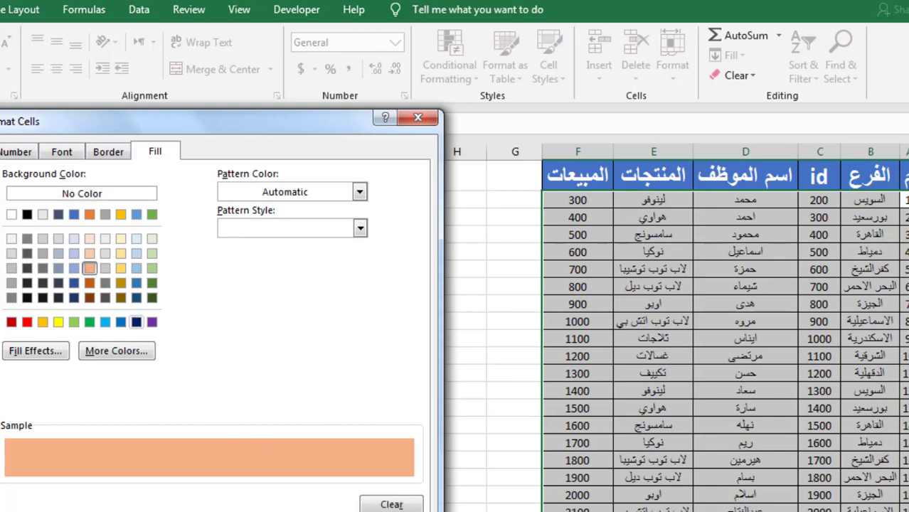
{"action": "key", "text": "Return"}
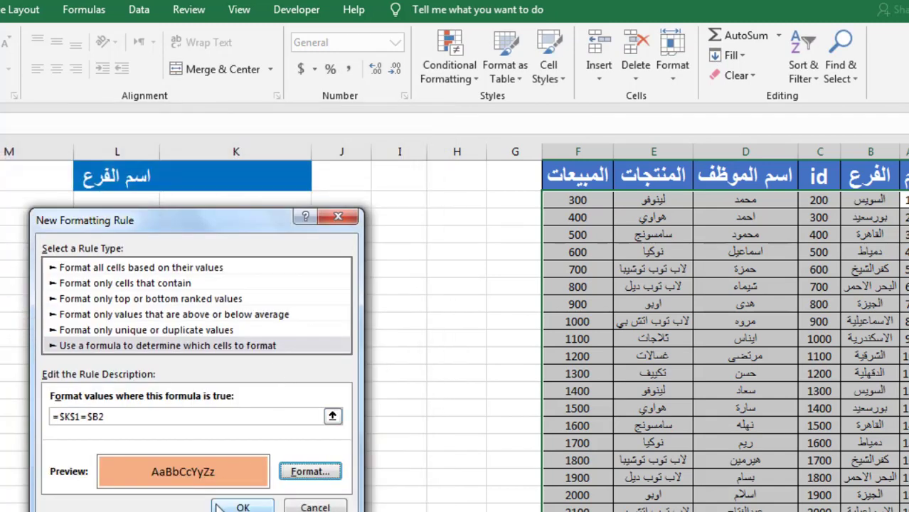
{"action": "left_click", "coordinate": [257, 508]}
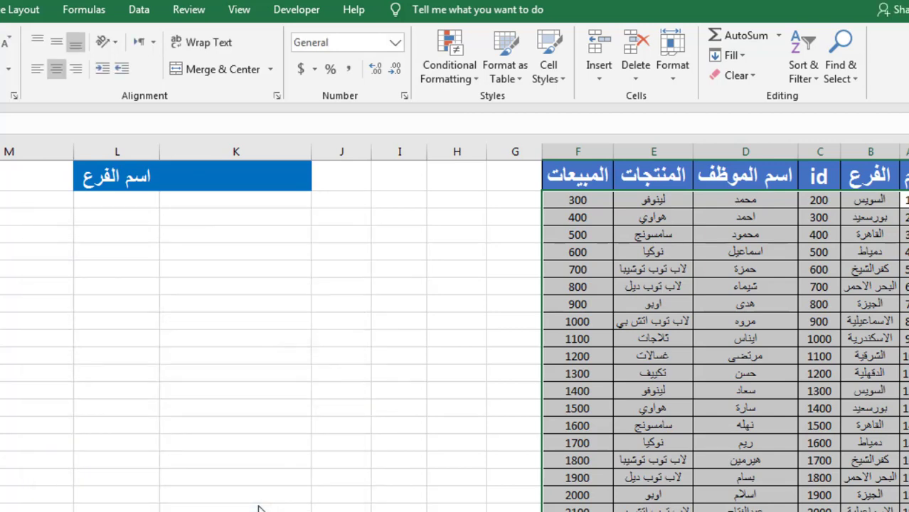
Step: Choose بورسعيد in K1's dropdown and check its highlighted rows
{"action": "left_click", "coordinate": [218, 165]}
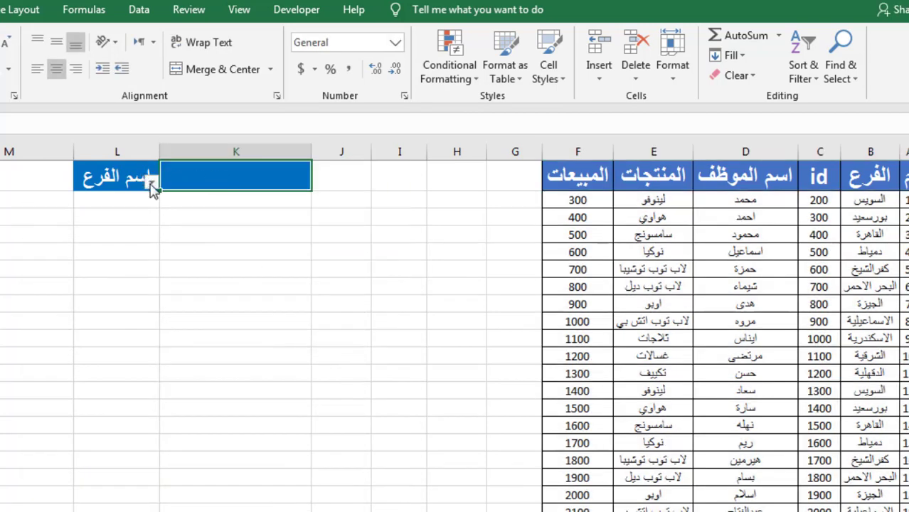
{"action": "left_click", "coordinate": [152, 184]}
{"action": "left_click", "coordinate": [179, 210]}
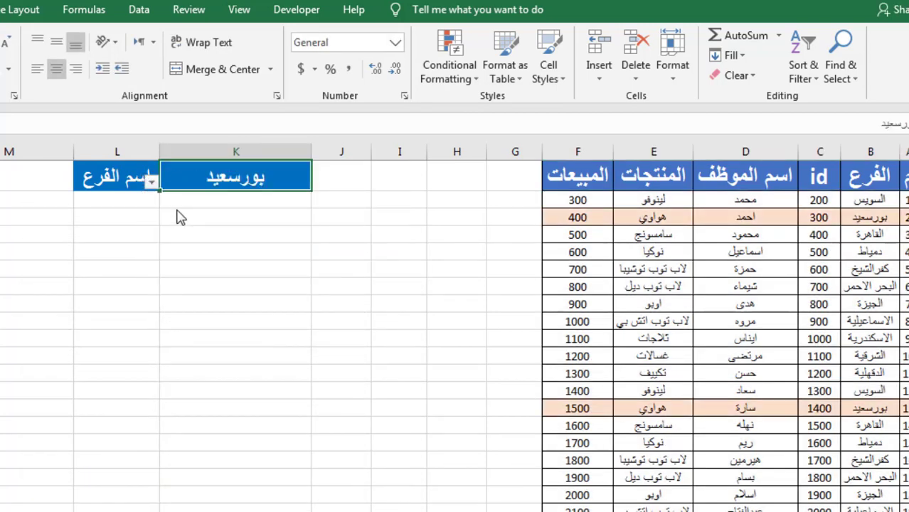
{"action": "scroll", "coordinate": [443, 301], "scroll_direction": "down", "scroll_amount": 3}
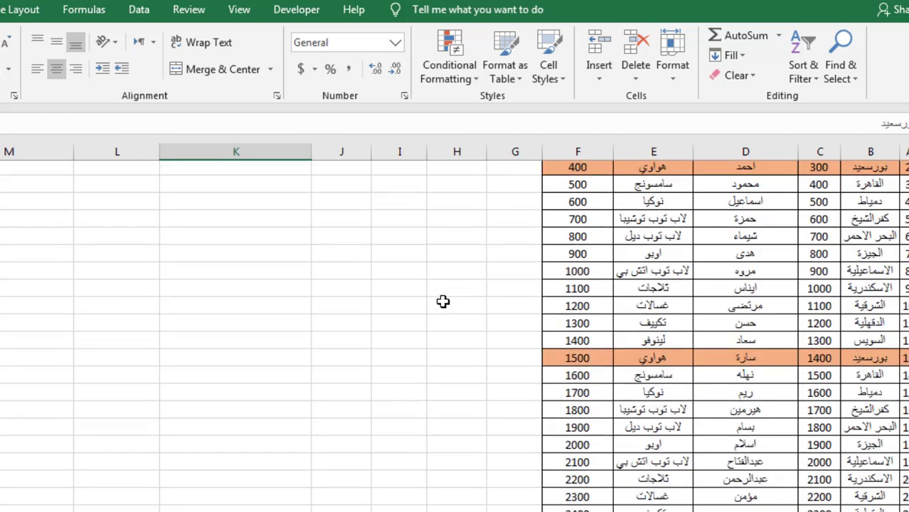
{"action": "scroll", "coordinate": [442, 301], "scroll_direction": "down", "scroll_amount": 2}
{"action": "scroll", "coordinate": [442, 302], "scroll_direction": "down", "scroll_amount": 4}
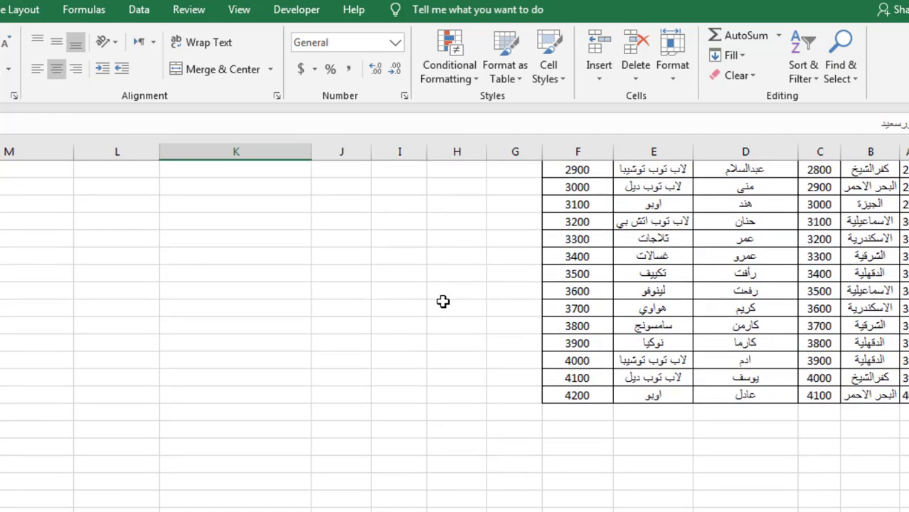
{"action": "scroll", "coordinate": [443, 301], "scroll_direction": "up", "scroll_amount": 9}
Step: Switch K1 to القاهرة so that branch's rows turn orange
{"action": "left_click", "coordinate": [153, 182]}
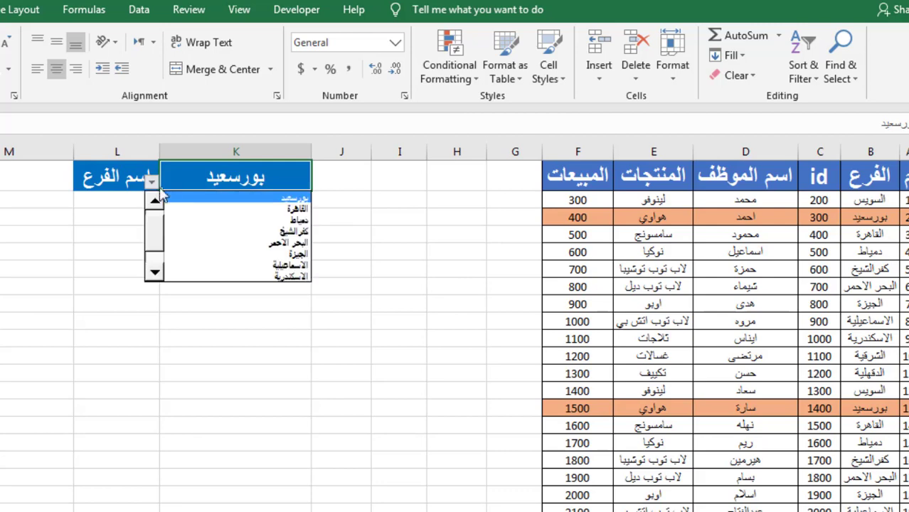
{"action": "left_click", "coordinate": [181, 208]}
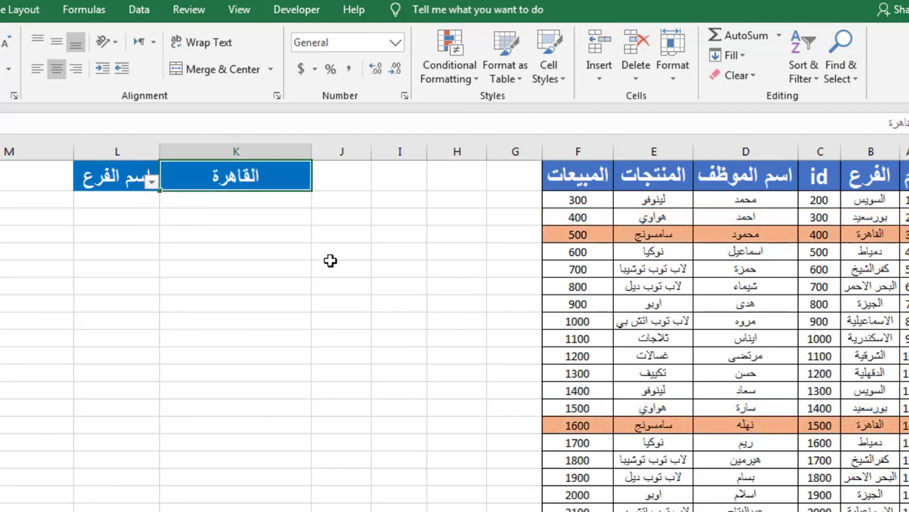
{"action": "scroll", "coordinate": [330, 260], "scroll_direction": "down", "scroll_amount": 7}
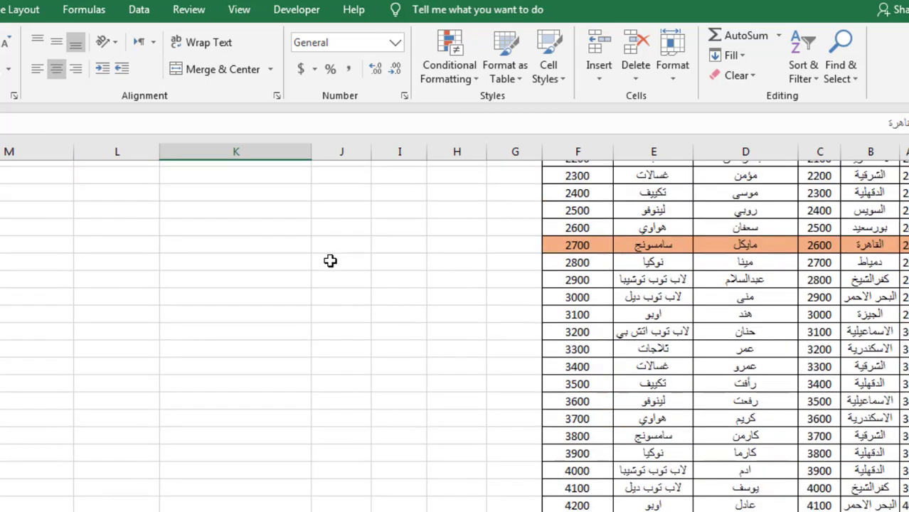
{"action": "scroll", "coordinate": [331, 260], "scroll_direction": "up", "scroll_amount": 7}
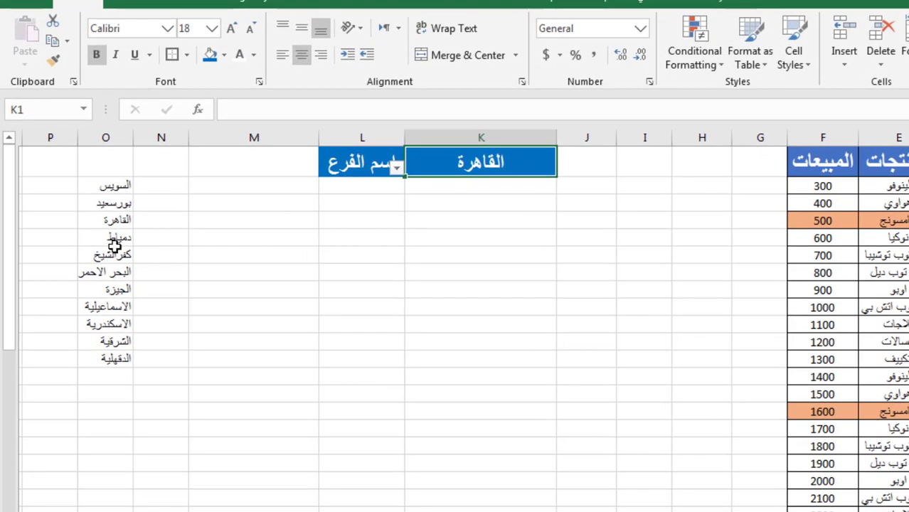
Step: Hide helper column O holding the branch list
{"action": "left_click", "coordinate": [94, 136]}
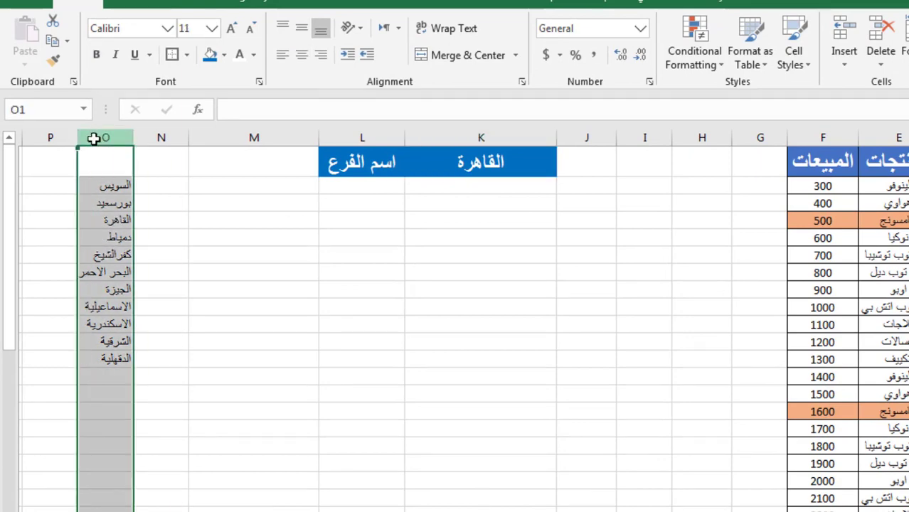
{"action": "right_click", "coordinate": [94, 138]}
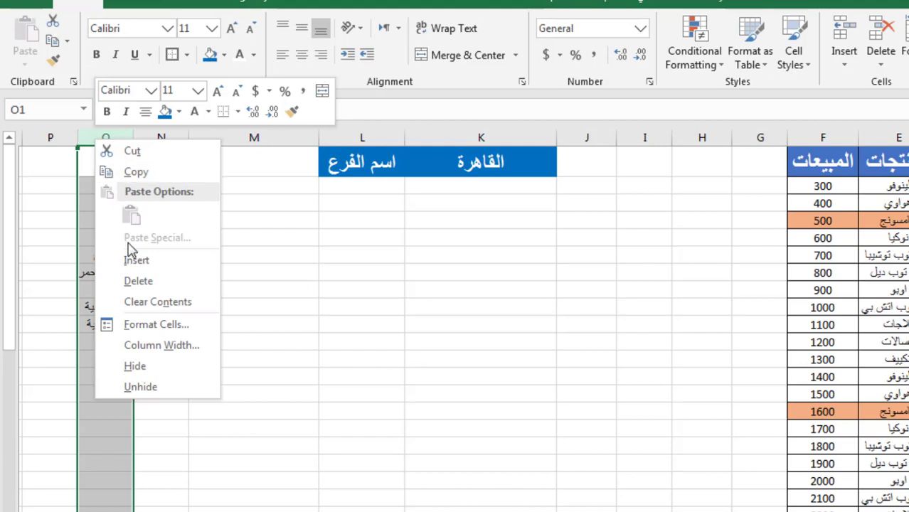
{"action": "left_click", "coordinate": [140, 368]}
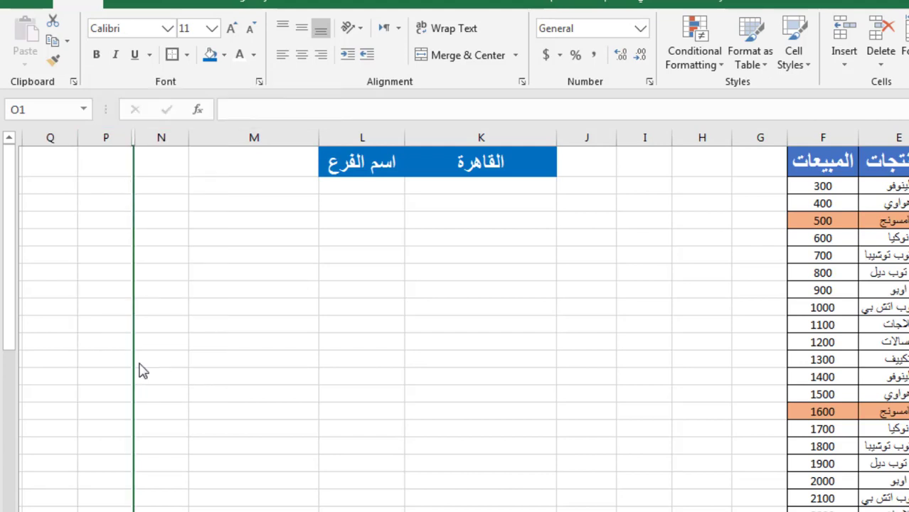
Step: Unhide column O through the N–P selection, then hide column O again
{"action": "left_click", "coordinate": [172, 136]}
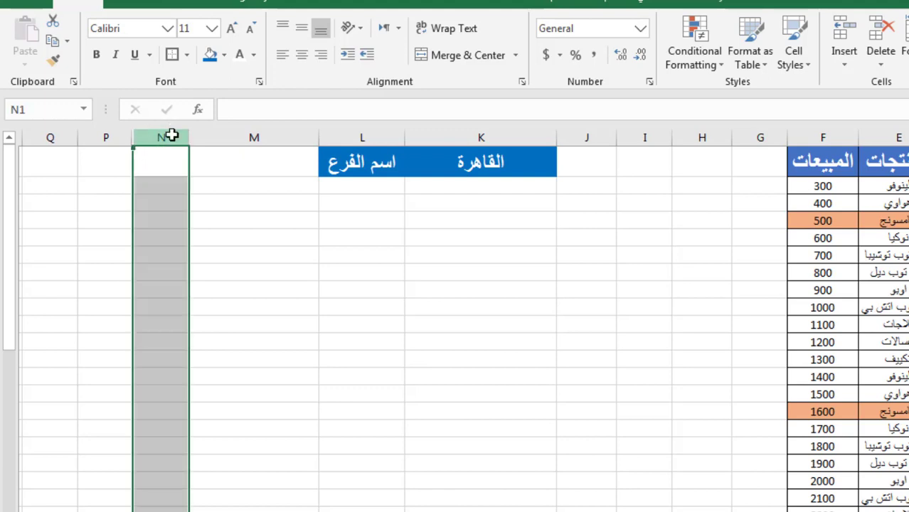
{"action": "left_click_drag", "start_coordinate": [172, 136], "coordinate": [109, 135]}
{"action": "right_click", "coordinate": [109, 135]}
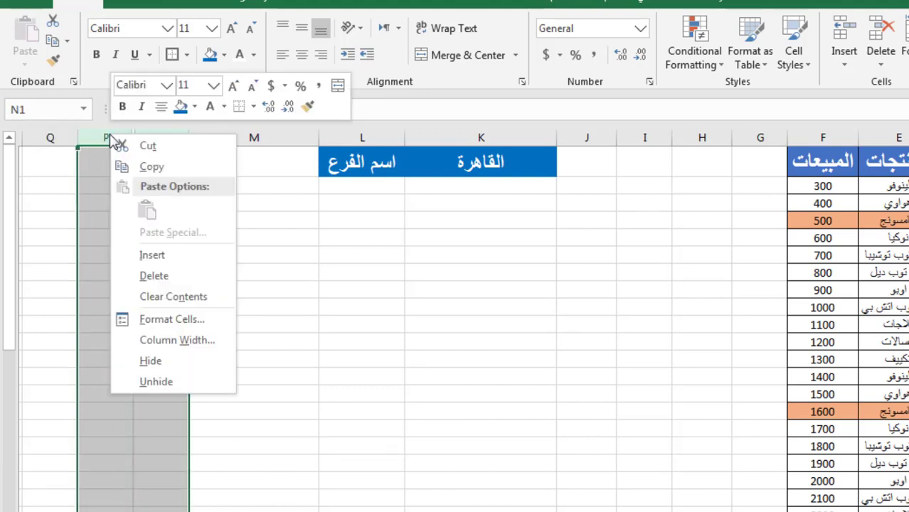
{"action": "left_click", "coordinate": [134, 381]}
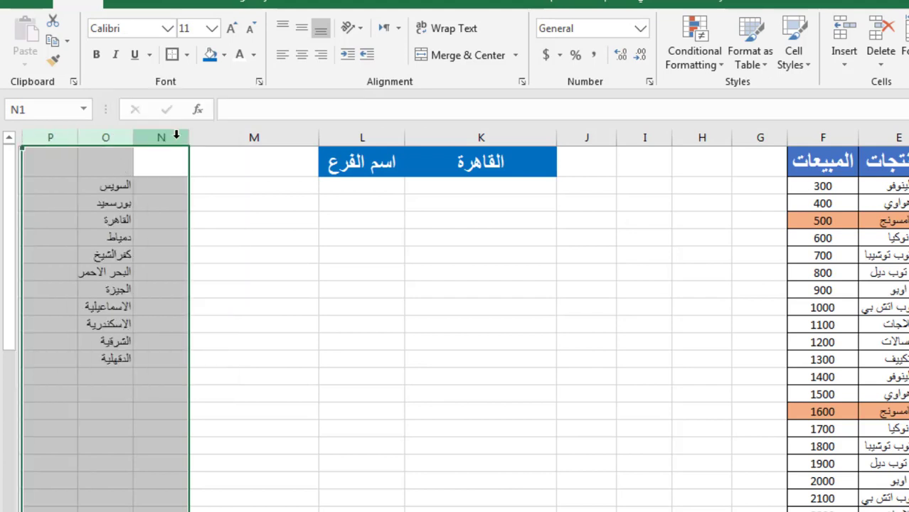
{"action": "left_click", "coordinate": [111, 135]}
{"action": "right_click", "coordinate": [111, 135]}
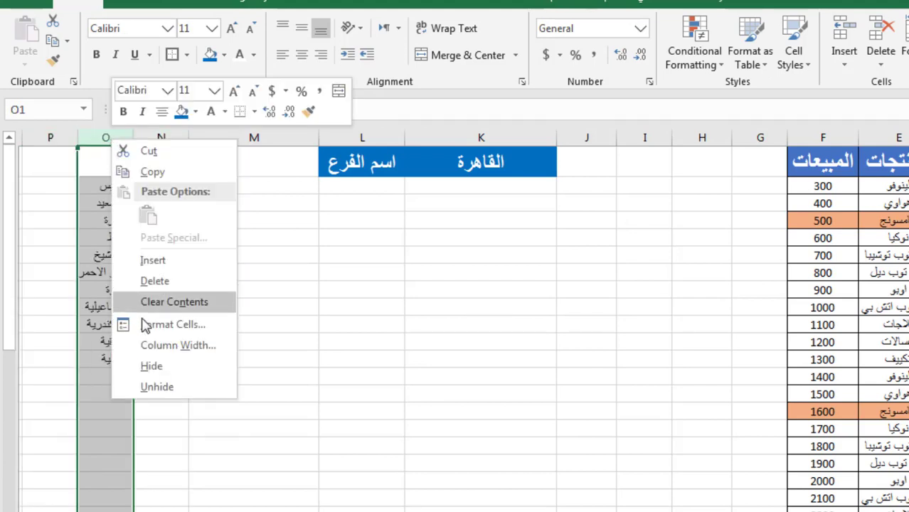
{"action": "left_click", "coordinate": [163, 366]}
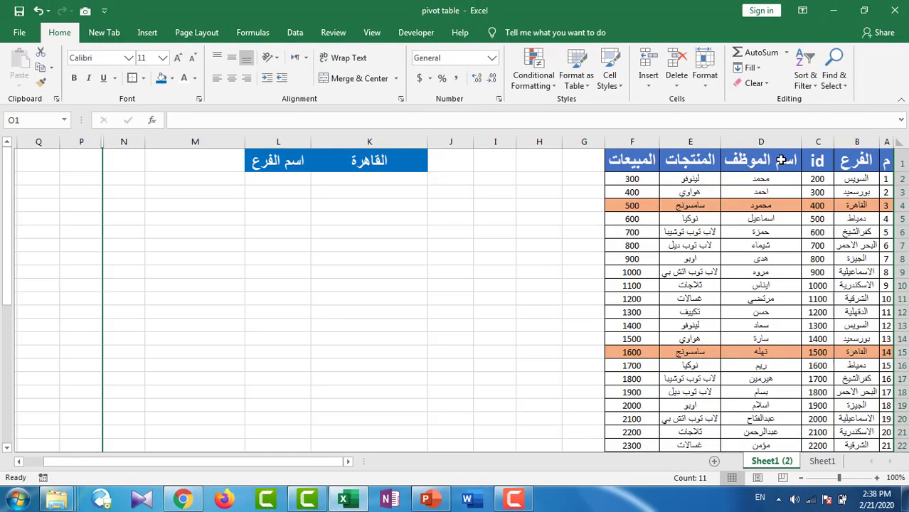
Step: Turn on filters for the table's header row
{"action": "left_click", "coordinate": [846, 161]}
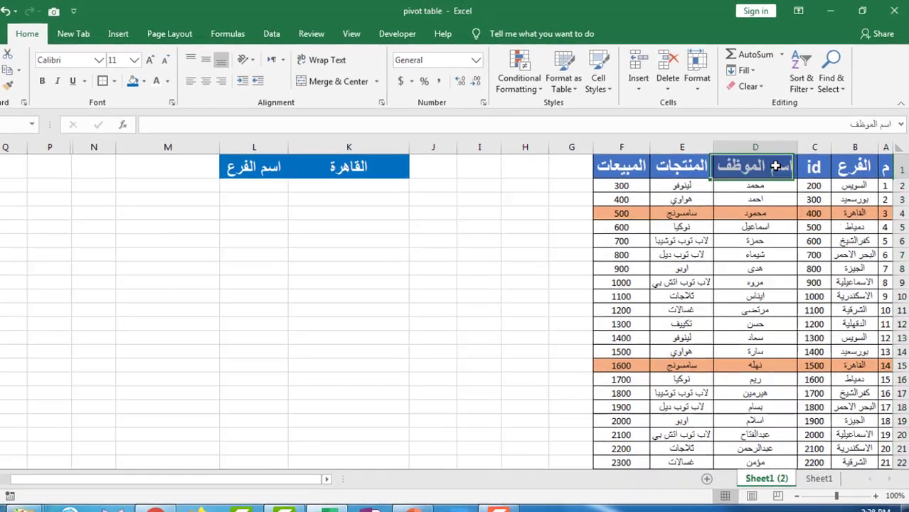
{"action": "left_click", "coordinate": [833, 201]}
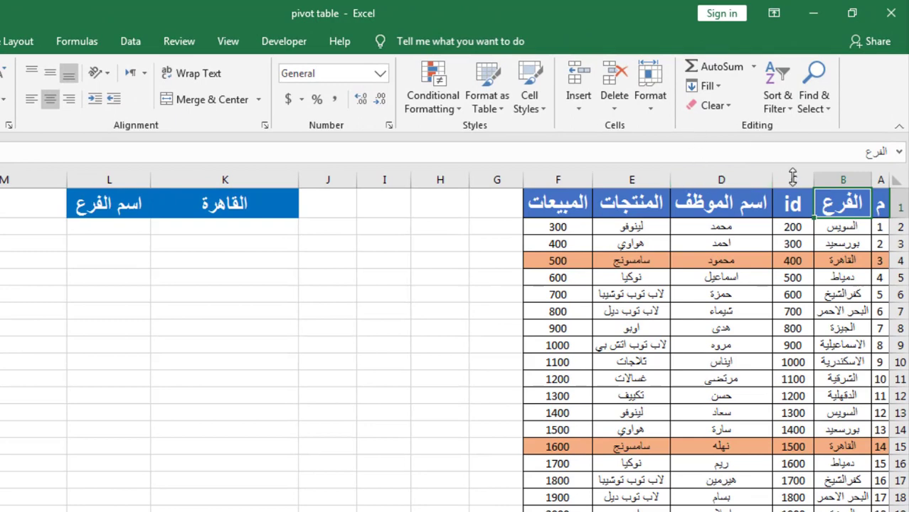
{"action": "left_click", "coordinate": [778, 94]}
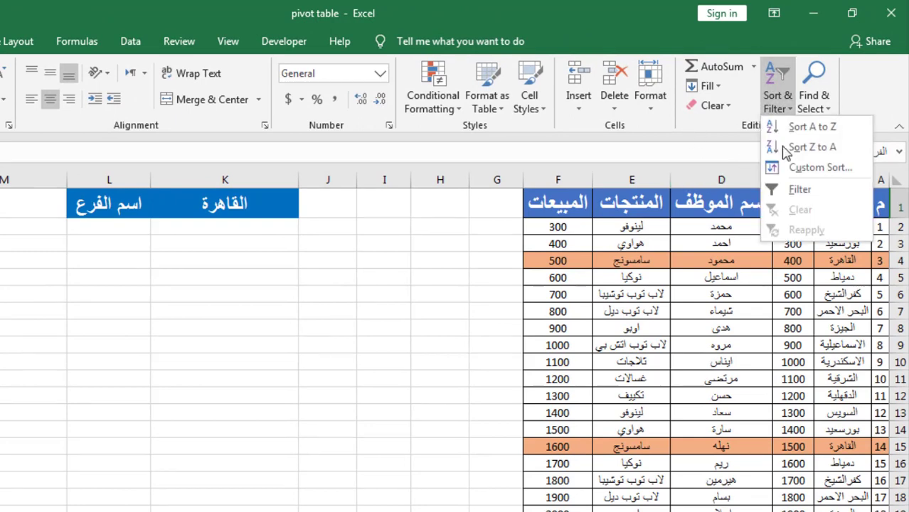
{"action": "left_click", "coordinate": [794, 190]}
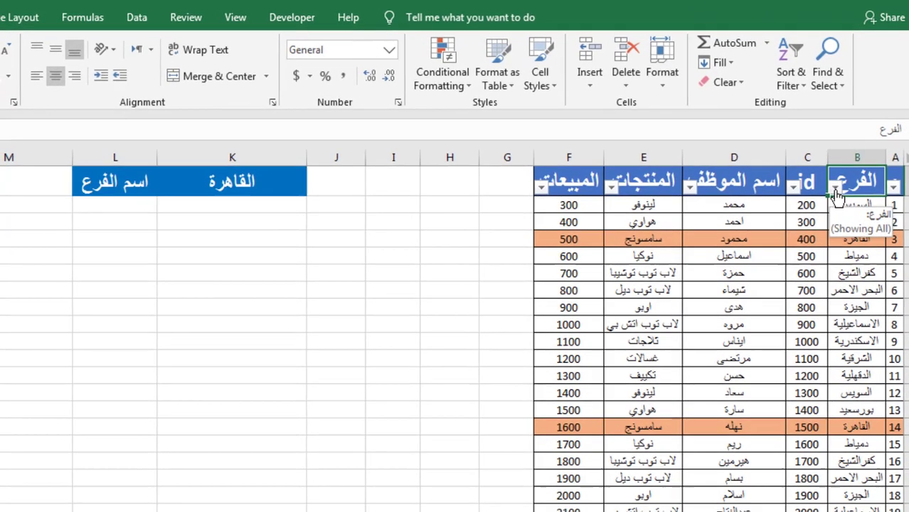
Step: Filter the الفرع column by orange colour, then clear that filter
{"action": "left_click", "coordinate": [826, 203]}
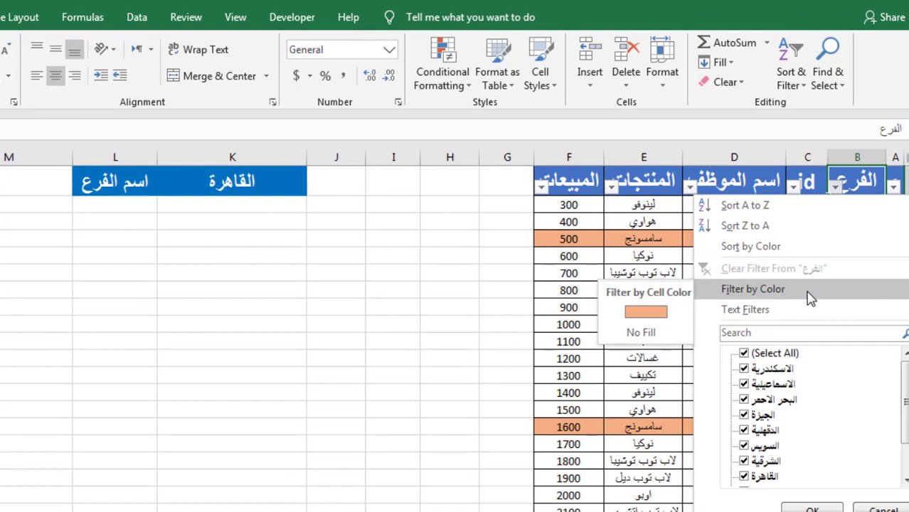
{"action": "mouse_move", "coordinate": [753, 289]}
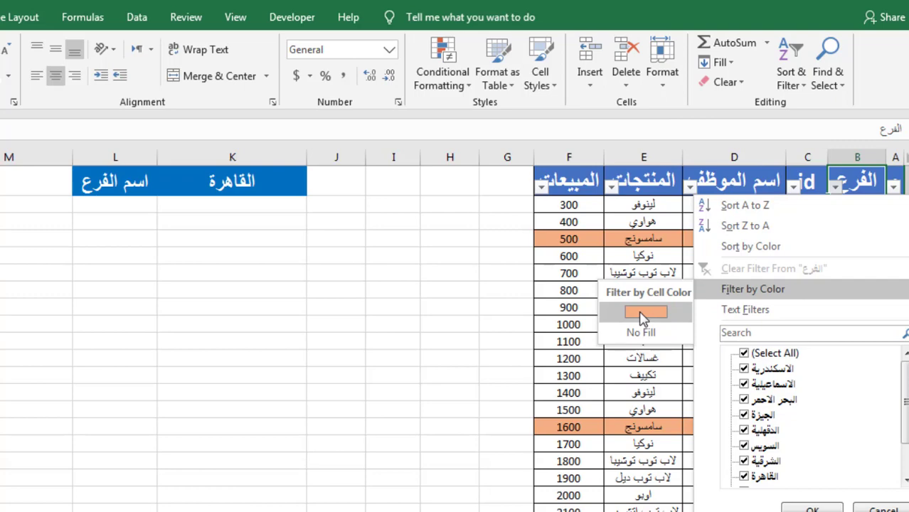
{"action": "left_click", "coordinate": [642, 315]}
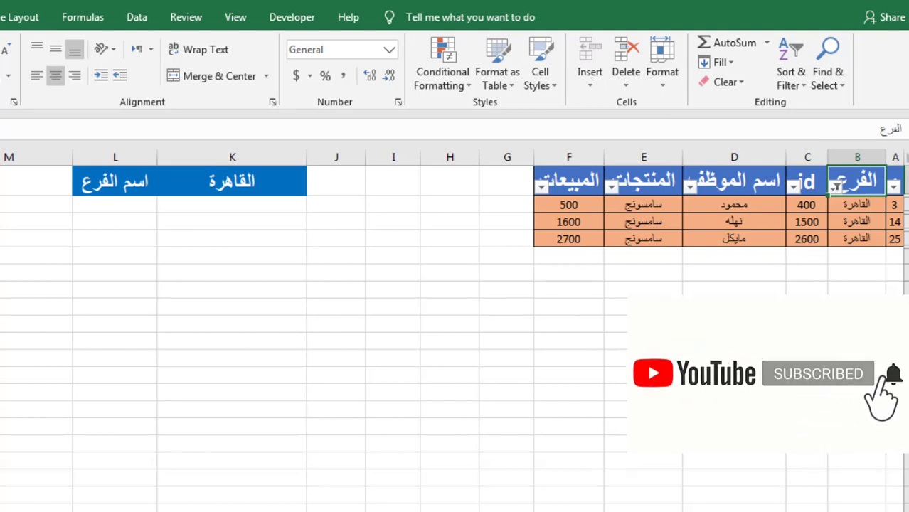
{"action": "left_click", "coordinate": [837, 186]}
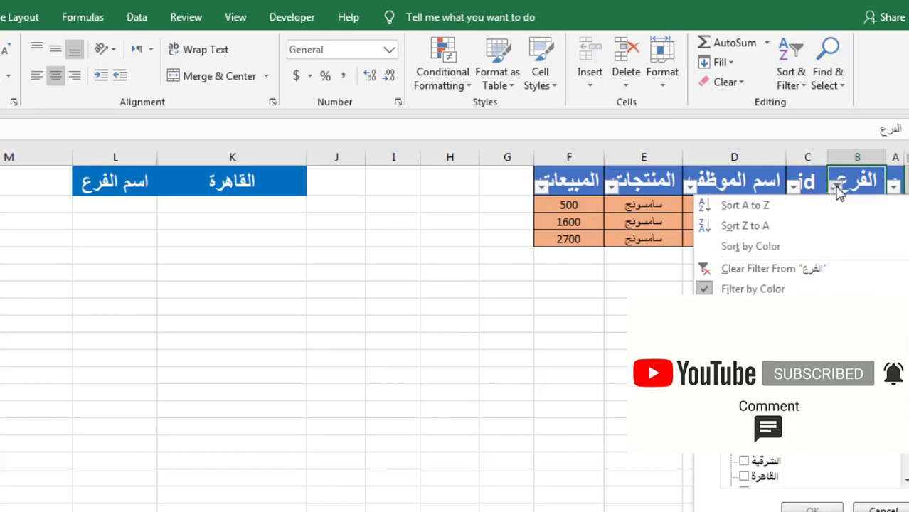
{"action": "left_click", "coordinate": [771, 269]}
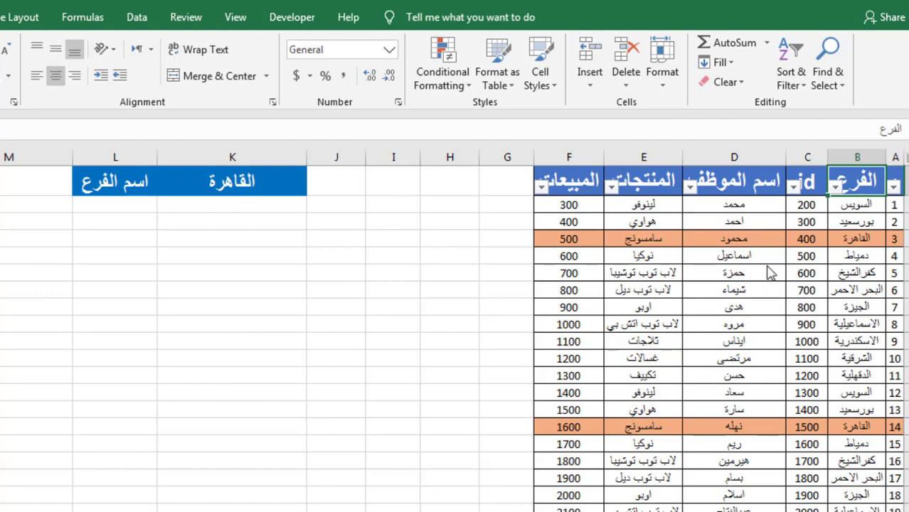
{"action": "scroll", "coordinate": [767, 264], "scroll_direction": "down", "scroll_amount": 3}
{"action": "scroll", "coordinate": [767, 264], "scroll_direction": "down", "scroll_amount": 1}
{"action": "scroll", "coordinate": [767, 264], "scroll_direction": "up", "scroll_amount": 4}
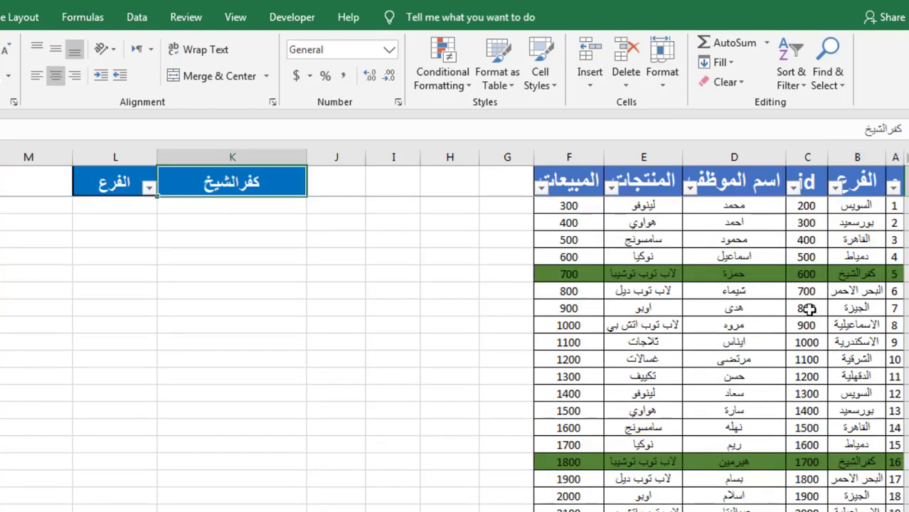
{"action": "scroll", "coordinate": [813, 288], "scroll_direction": "down", "scroll_amount": 3}
{"action": "scroll", "coordinate": [813, 287], "scroll_direction": "down", "scroll_amount": 2}
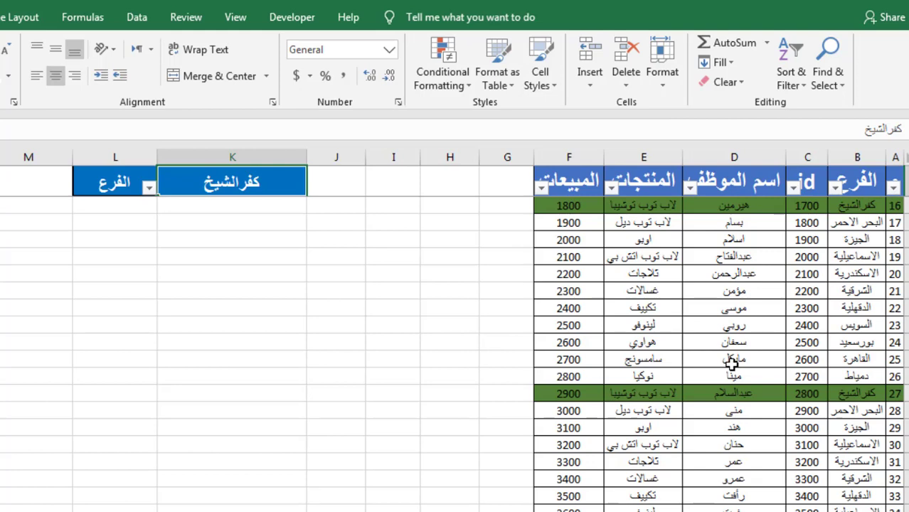
{"action": "scroll", "coordinate": [732, 364], "scroll_direction": "down", "scroll_amount": 5}
{"action": "scroll", "coordinate": [732, 365], "scroll_direction": "down", "scroll_amount": 2}
{"action": "scroll", "coordinate": [732, 365], "scroll_direction": "down", "scroll_amount": 3}
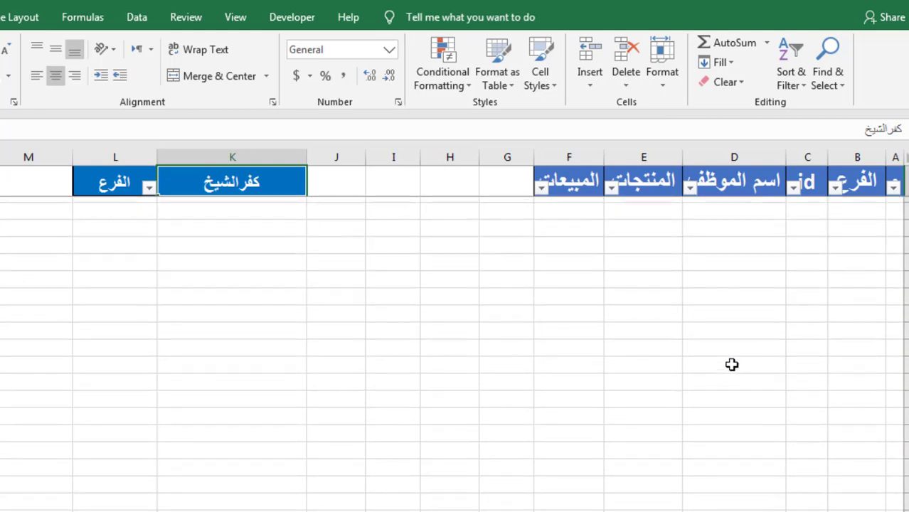
{"action": "scroll", "coordinate": [732, 364], "scroll_direction": "up", "scroll_amount": 15}
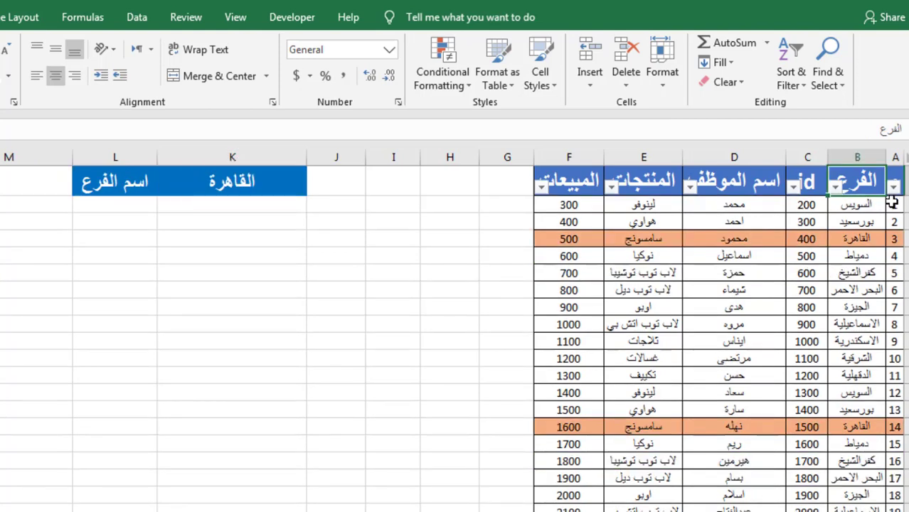
Step: Freeze the table's header row and scroll the sales rows to test it
{"action": "left_click", "coordinate": [893, 204]}
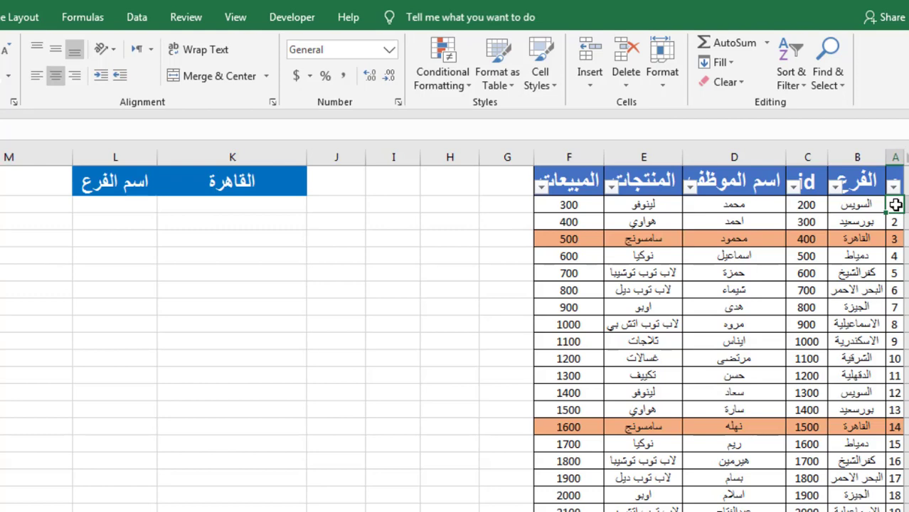
{"action": "left_click", "coordinate": [895, 223]}
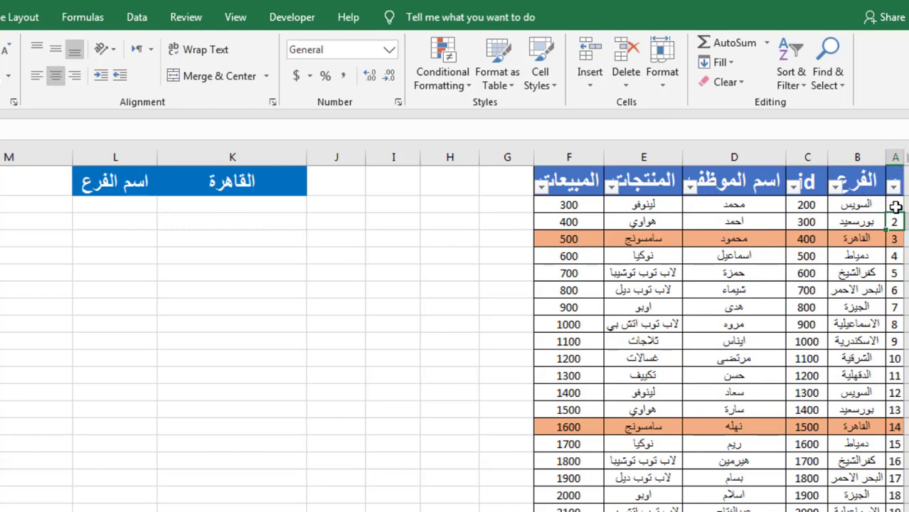
{"action": "left_click", "coordinate": [894, 206]}
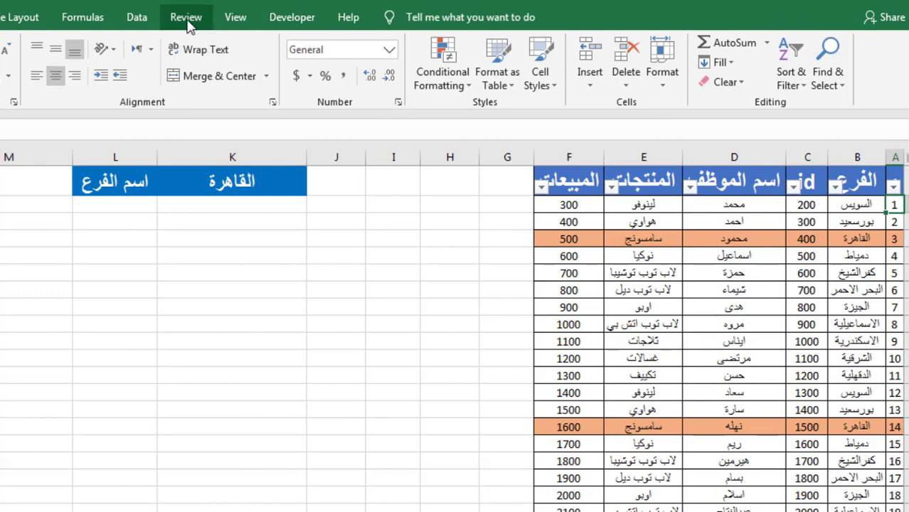
{"action": "left_click", "coordinate": [238, 21]}
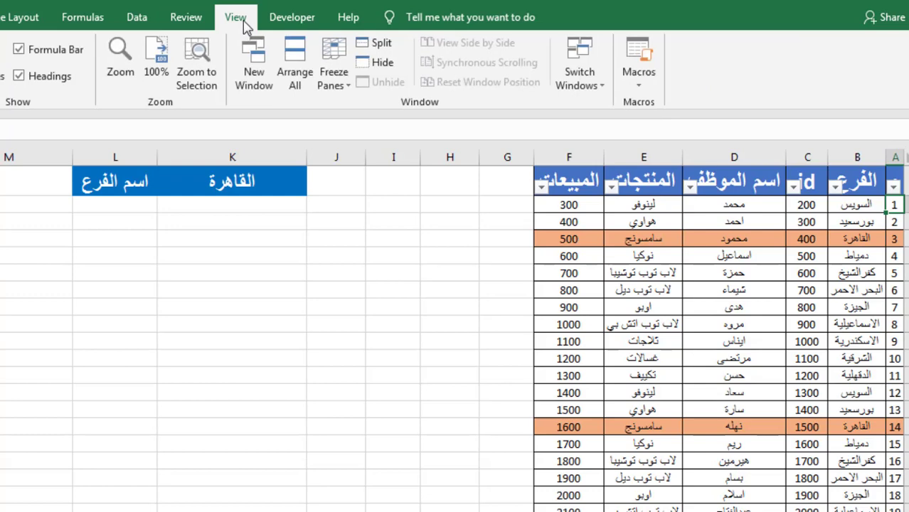
{"action": "left_click", "coordinate": [330, 79]}
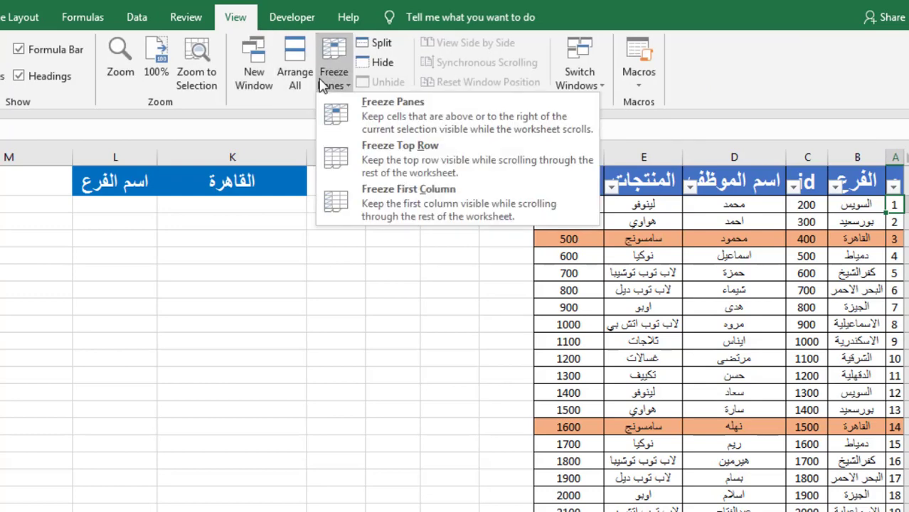
{"action": "left_click", "coordinate": [368, 119]}
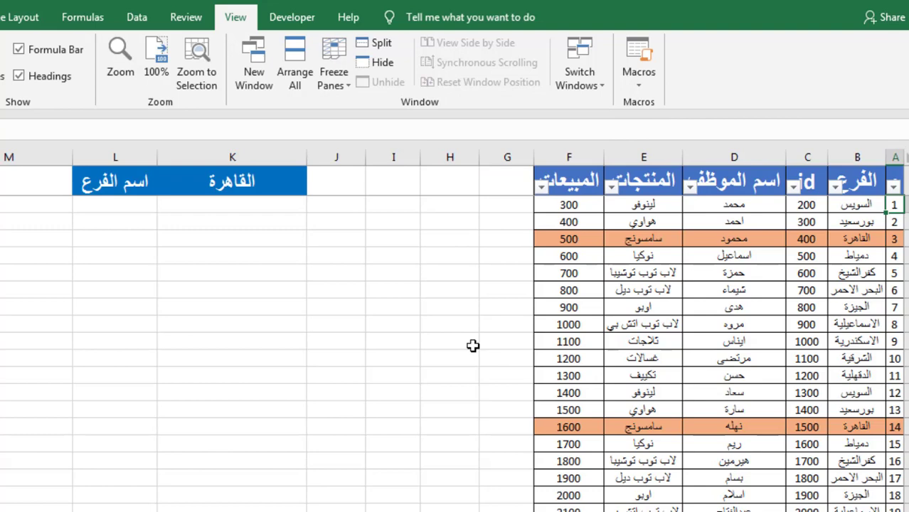
{"action": "scroll", "coordinate": [473, 346], "scroll_direction": "down", "scroll_amount": 5}
{"action": "scroll", "coordinate": [473, 346], "scroll_direction": "down", "scroll_amount": 1}
{"action": "scroll", "coordinate": [473, 345], "scroll_direction": "down", "scroll_amount": 10}
{"action": "scroll", "coordinate": [474, 346], "scroll_direction": "down", "scroll_amount": 2}
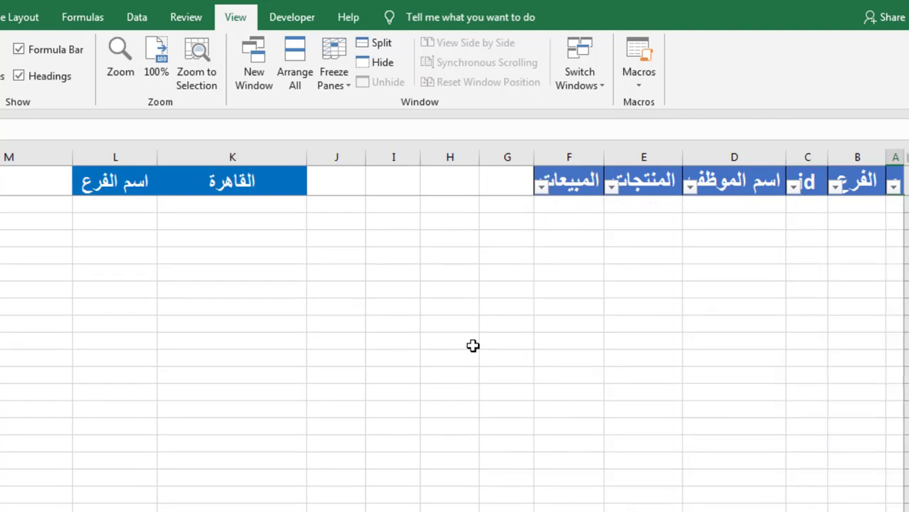
{"action": "scroll", "coordinate": [473, 346], "scroll_direction": "up", "scroll_amount": 15}
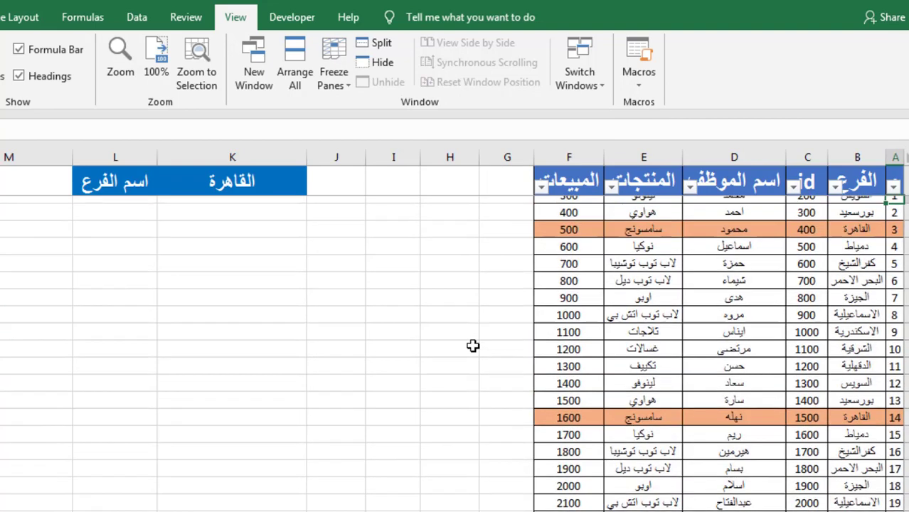
{"action": "scroll", "coordinate": [473, 345], "scroll_direction": "up", "scroll_amount": 3}
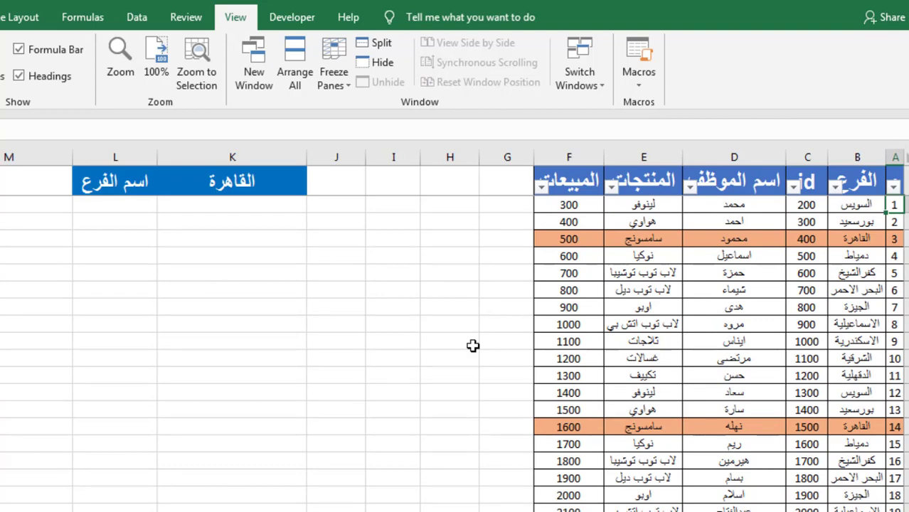
Step: Unfreeze the panes so the whole sheet scrolls again
{"action": "left_click", "coordinate": [333, 79]}
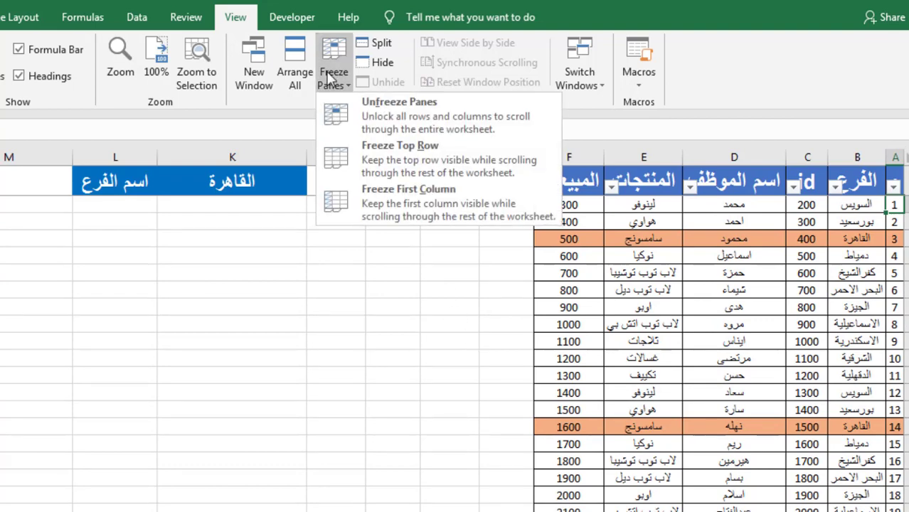
{"action": "left_click", "coordinate": [349, 113]}
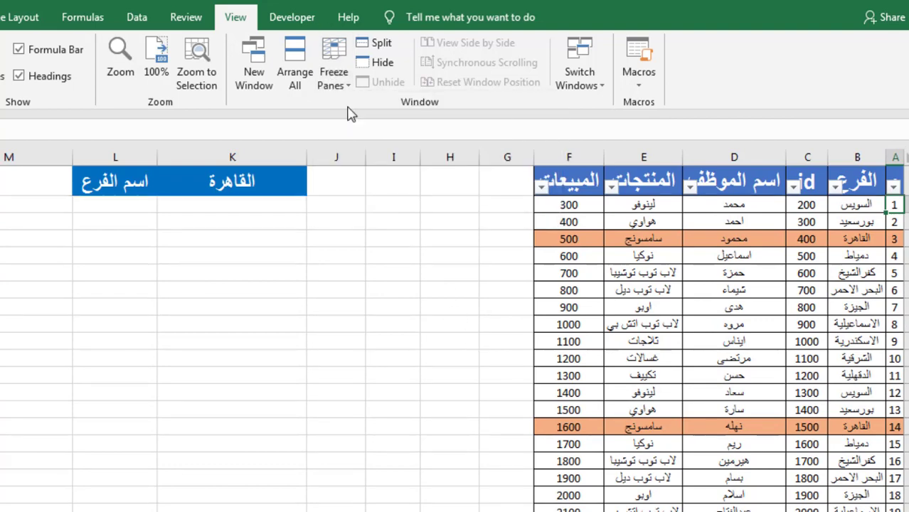
{"action": "scroll", "coordinate": [305, 317], "scroll_direction": "down", "scroll_amount": 5}
{"action": "scroll", "coordinate": [306, 317], "scroll_direction": "down", "scroll_amount": 1}
{"action": "scroll", "coordinate": [305, 317], "scroll_direction": "up", "scroll_amount": 6}
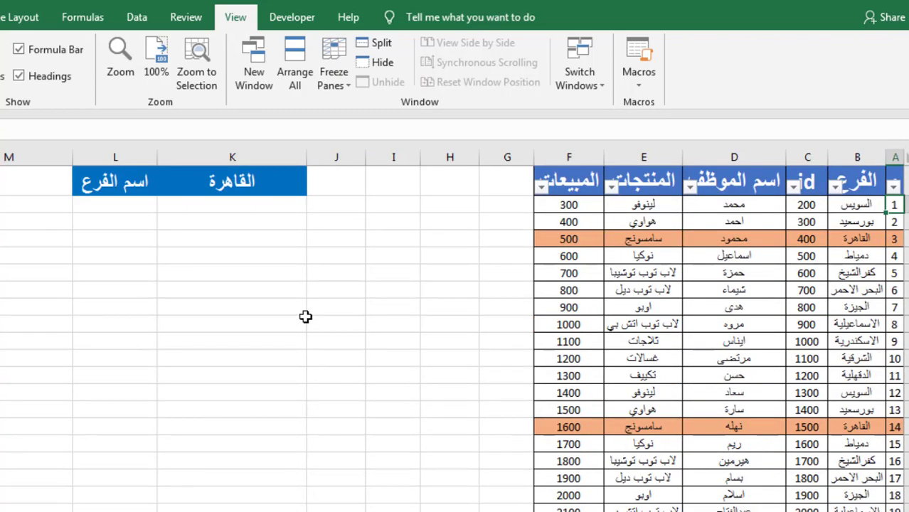